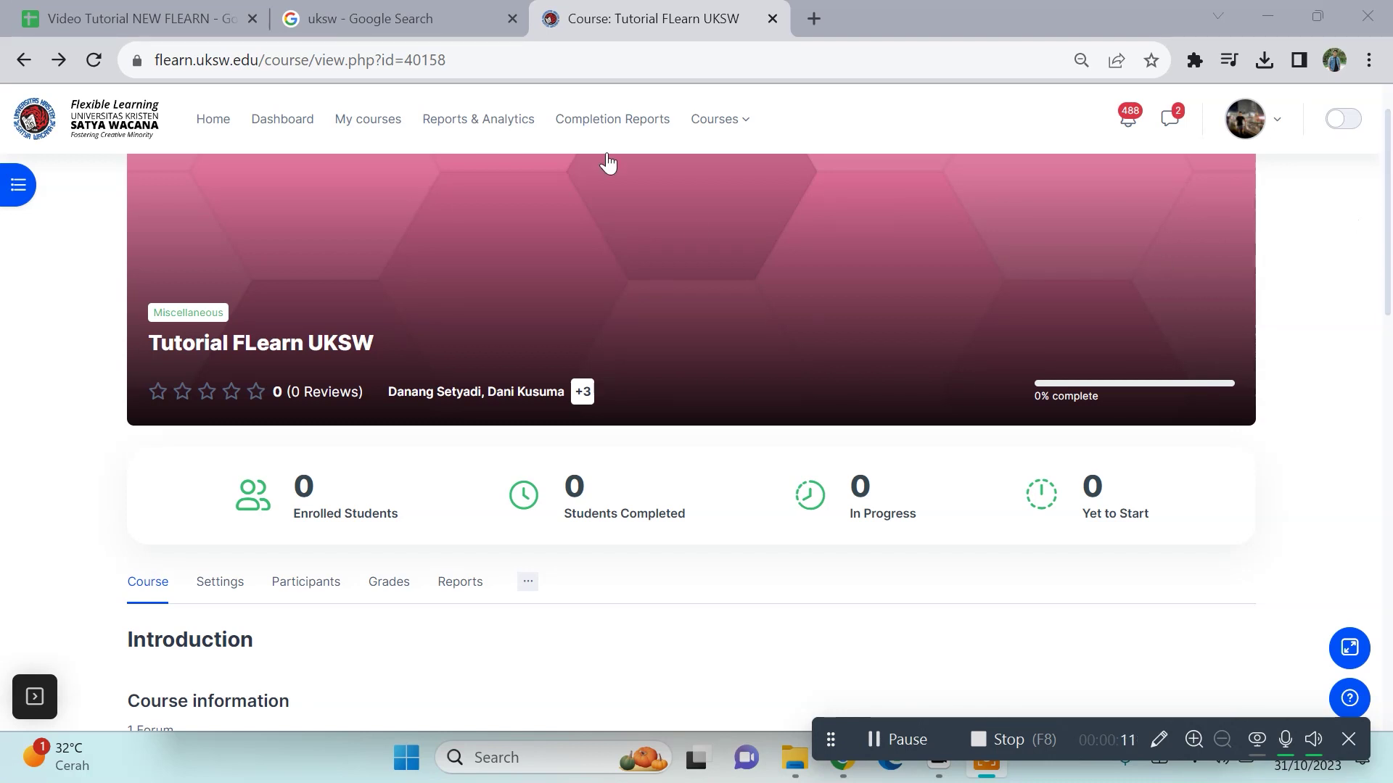
Turn on edit mode for the course and start adding a File resource to the Introduction section.
left_click(1354, 120)
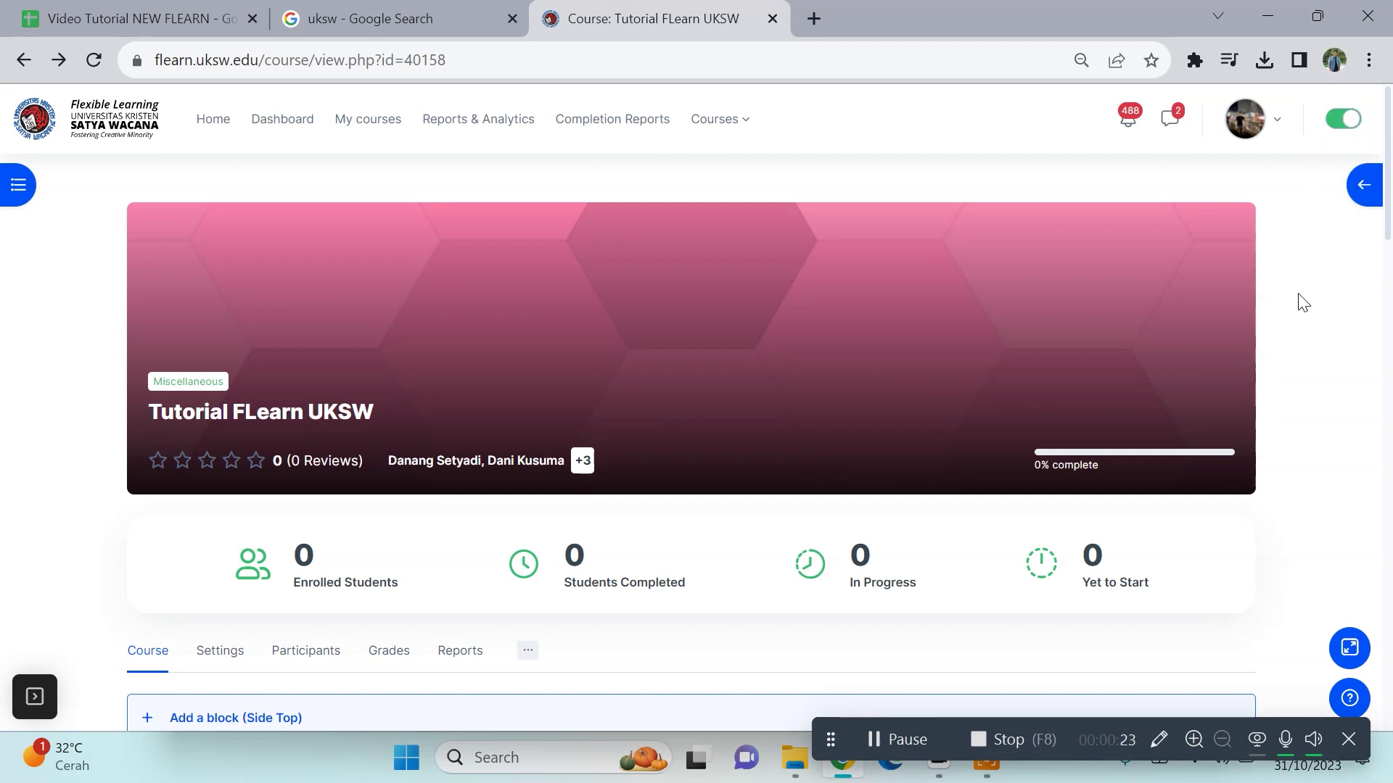
scroll(1303, 302, "down", 1)
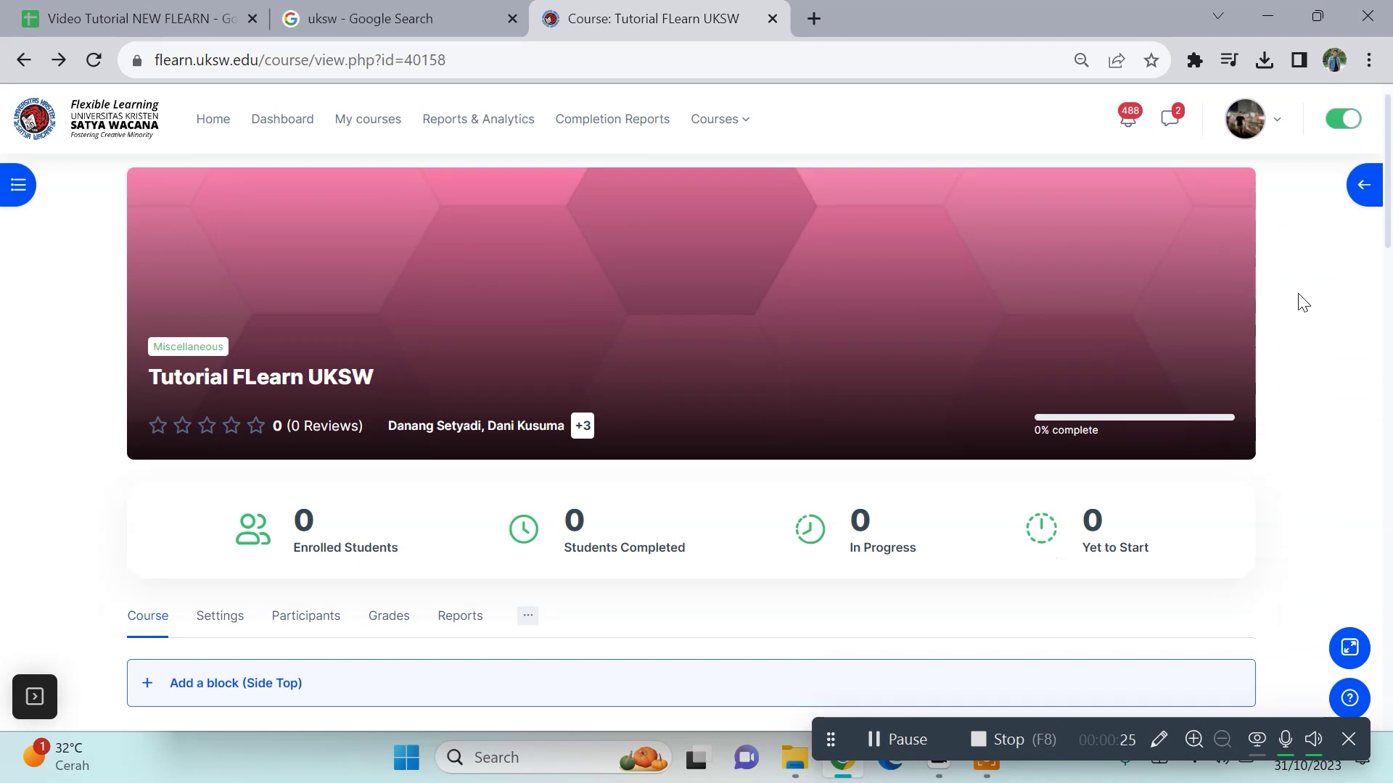
scroll(1303, 303, "down", 4)
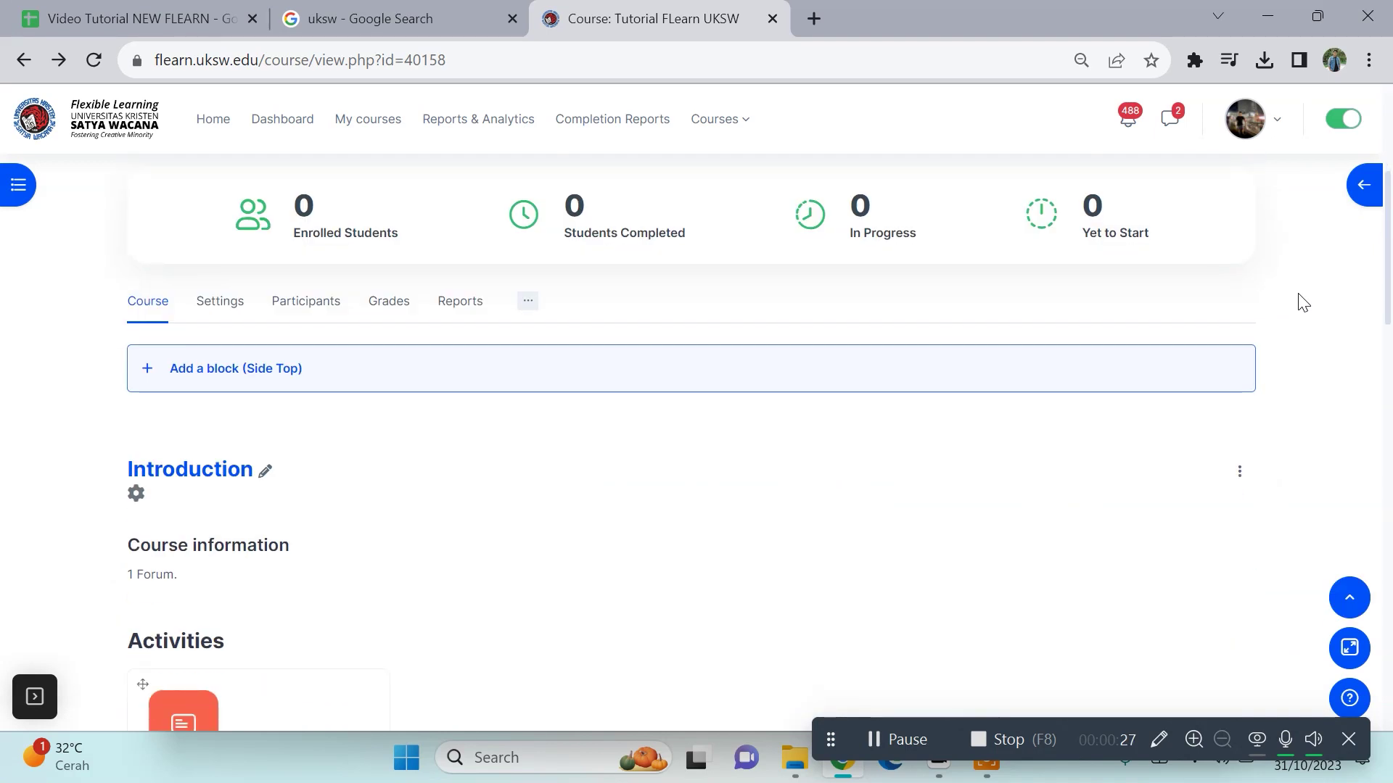
scroll(1303, 303, "down", 5)
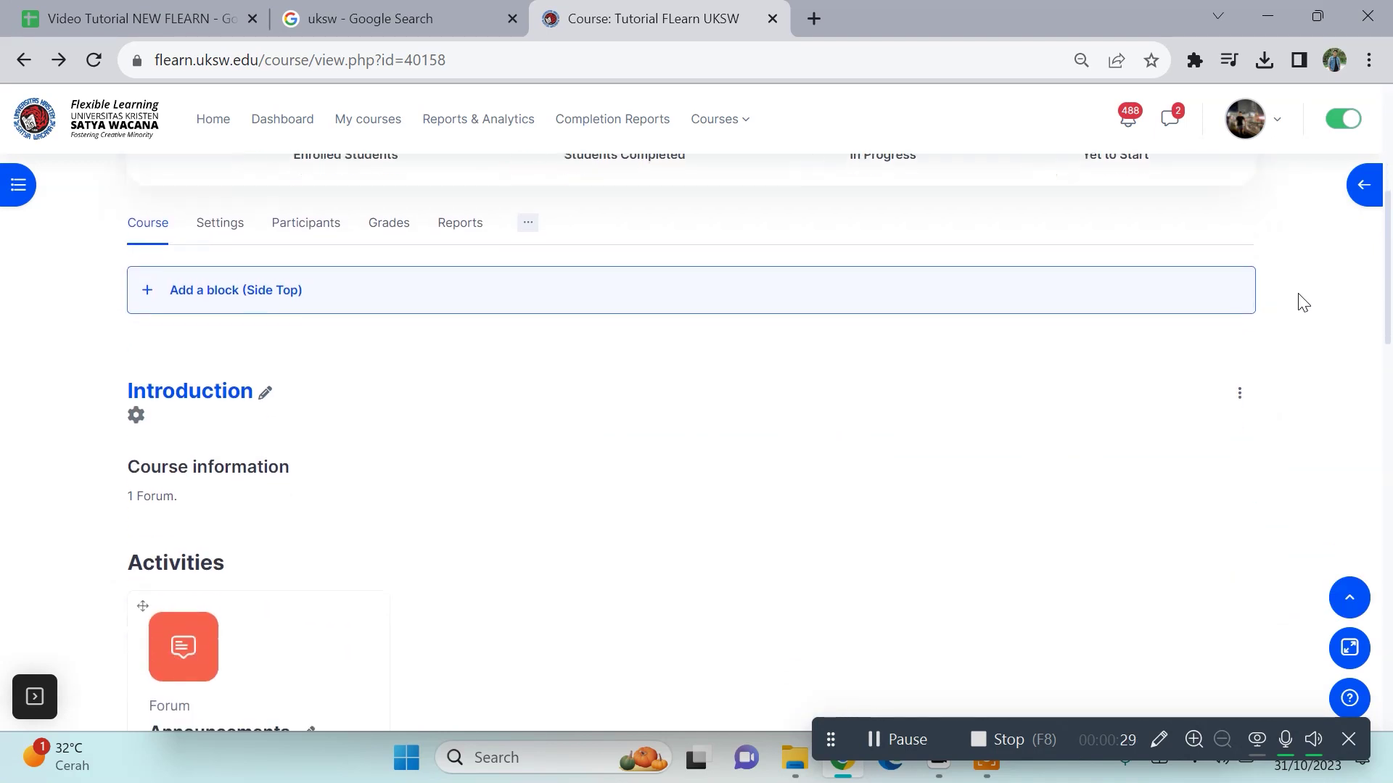
scroll(1303, 302, "down", 5)
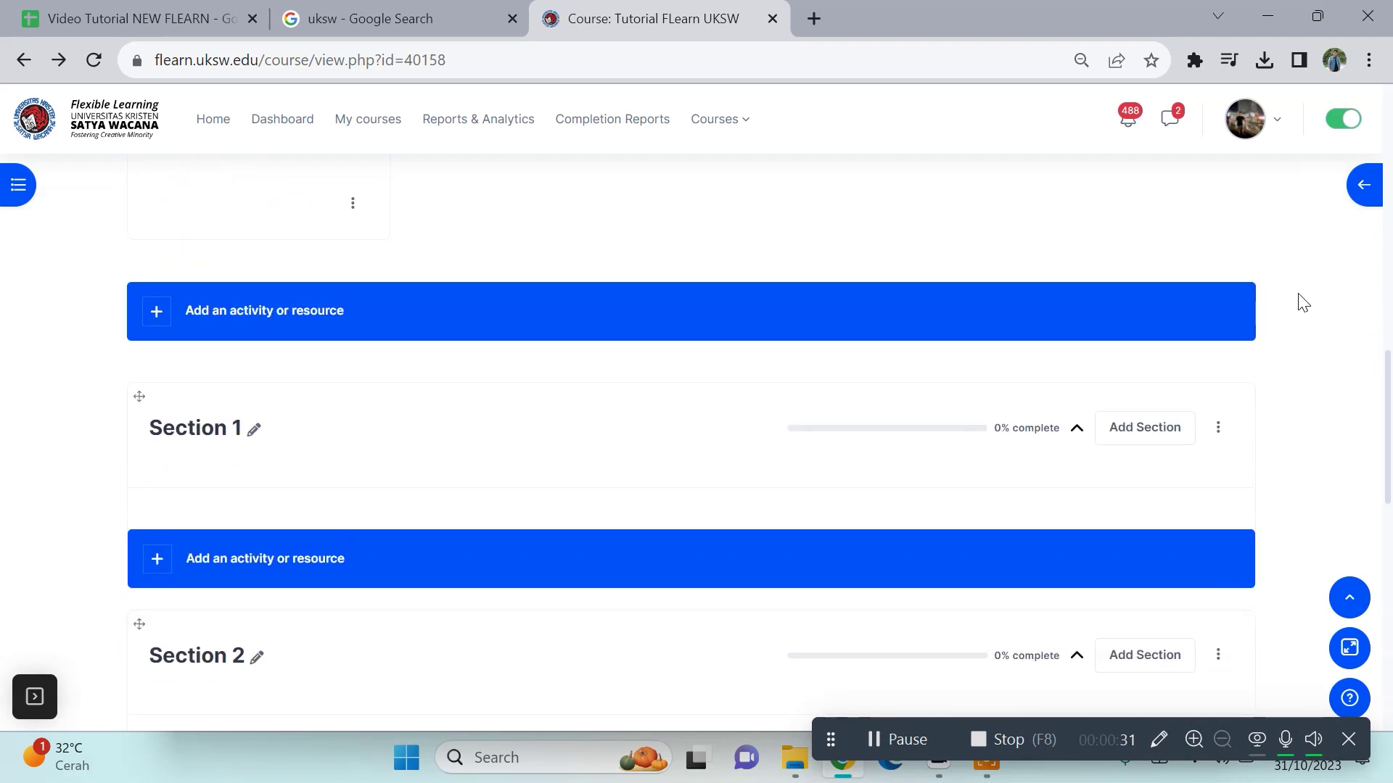
scroll(1304, 303, "up", 1)
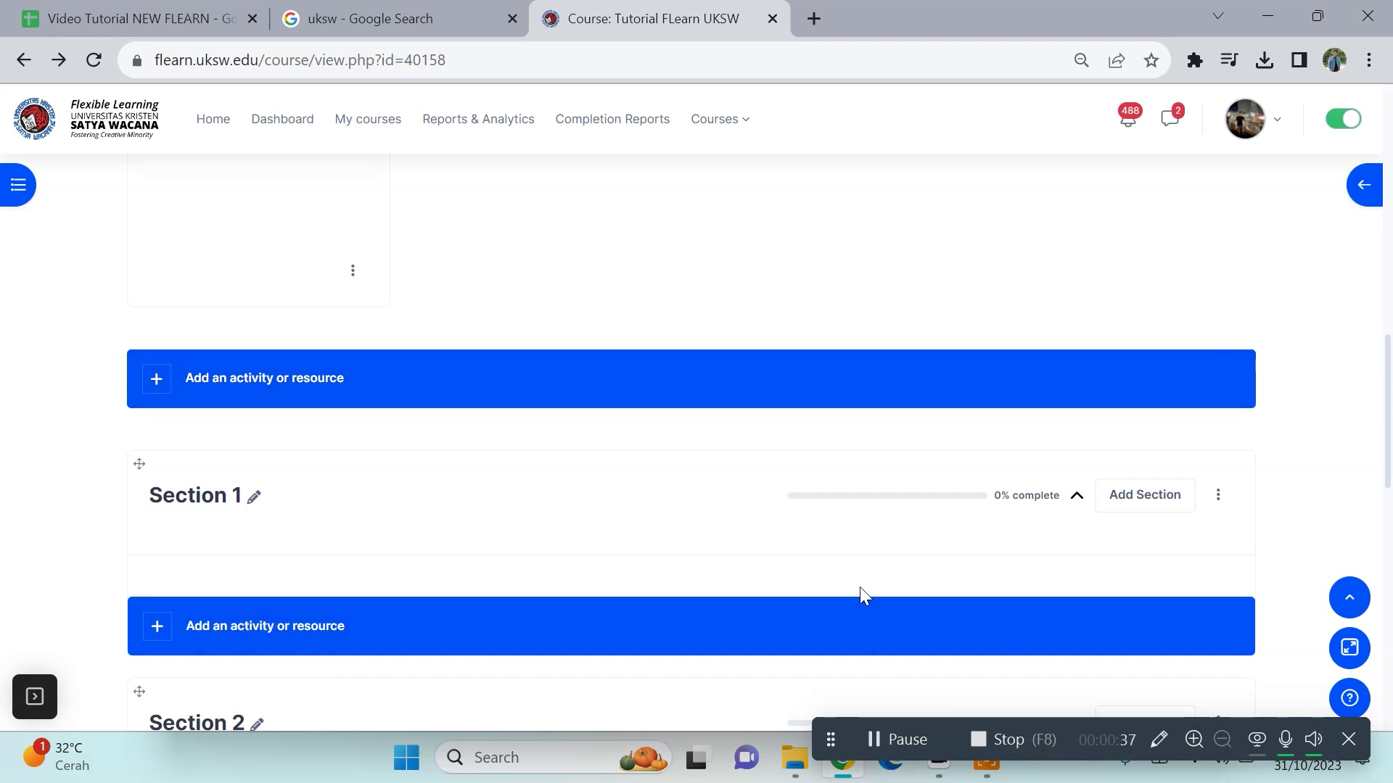
left_click(246, 379)
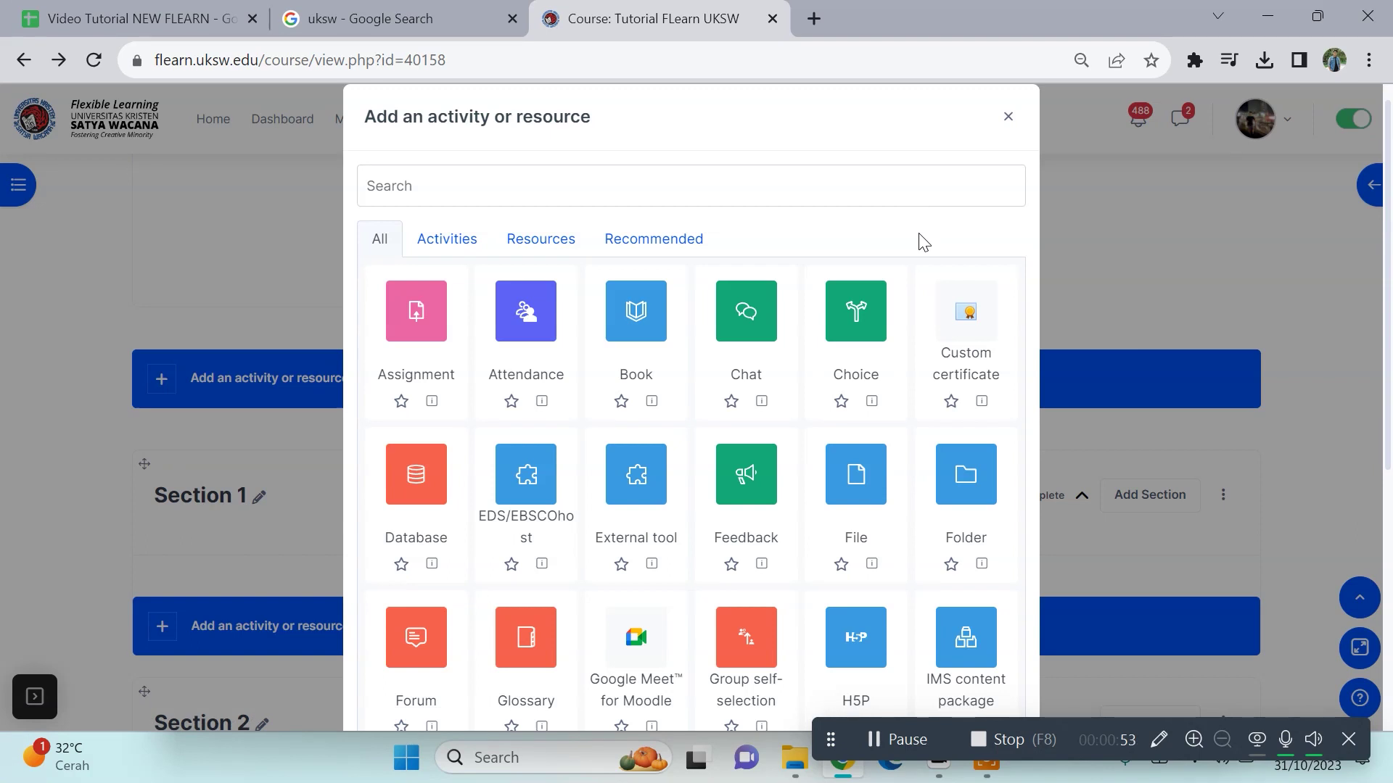
scroll(787, 457, "down", 4)
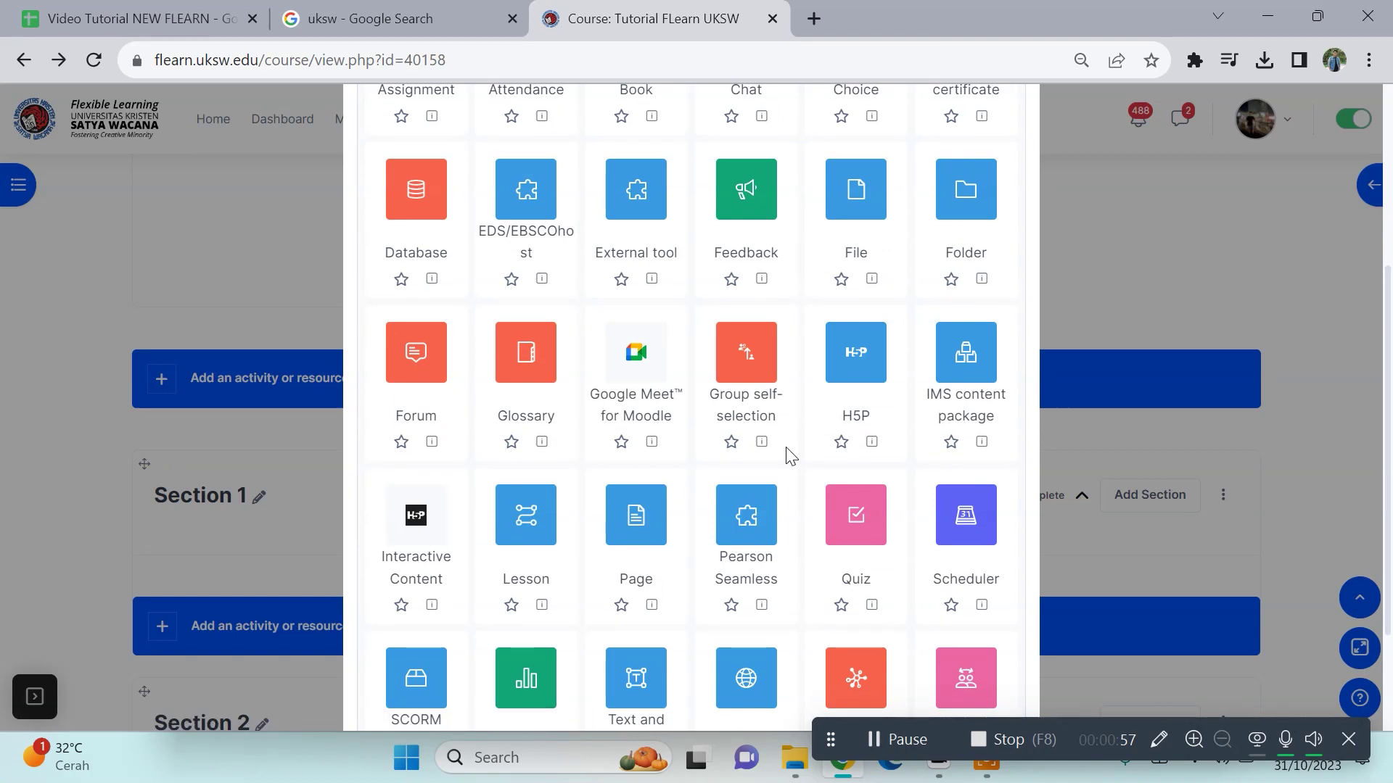
scroll(790, 455, "up", 1)
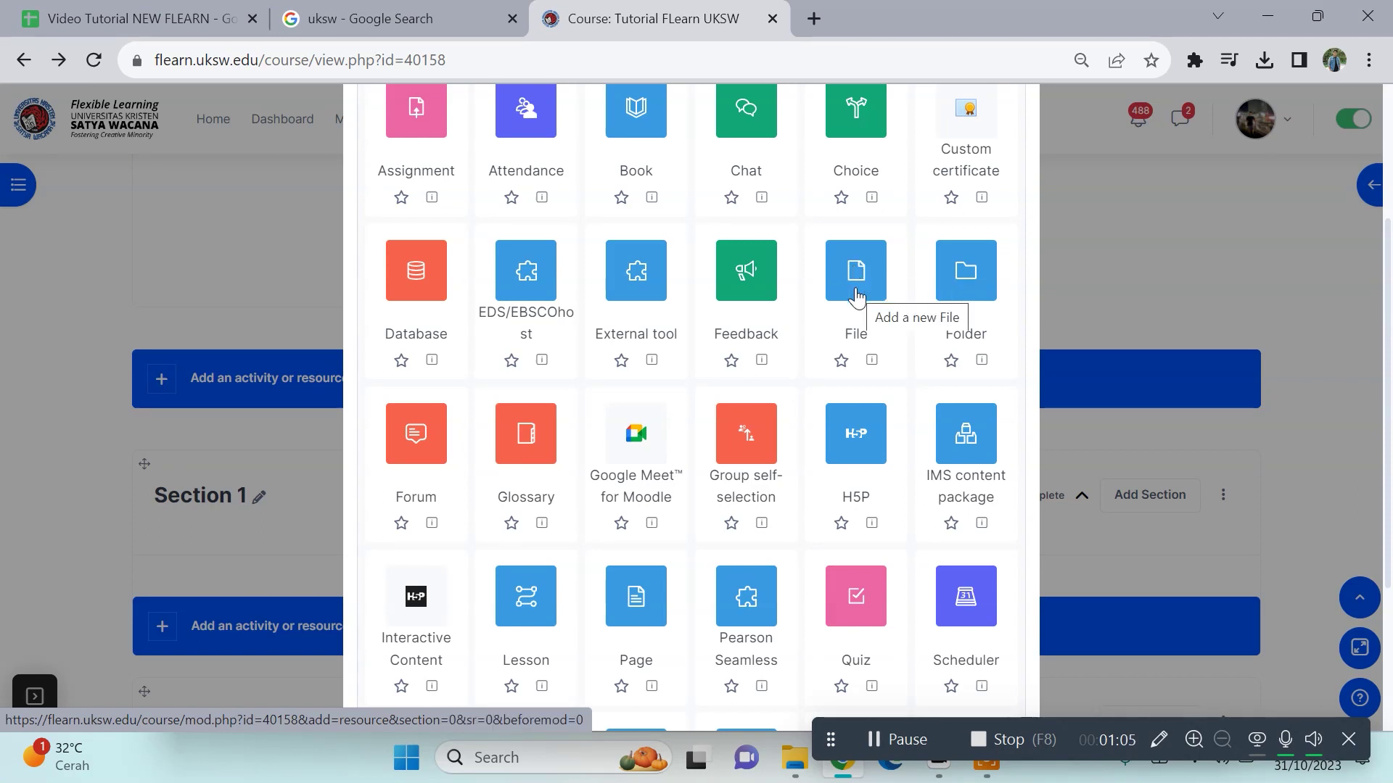
left_click(857, 294)
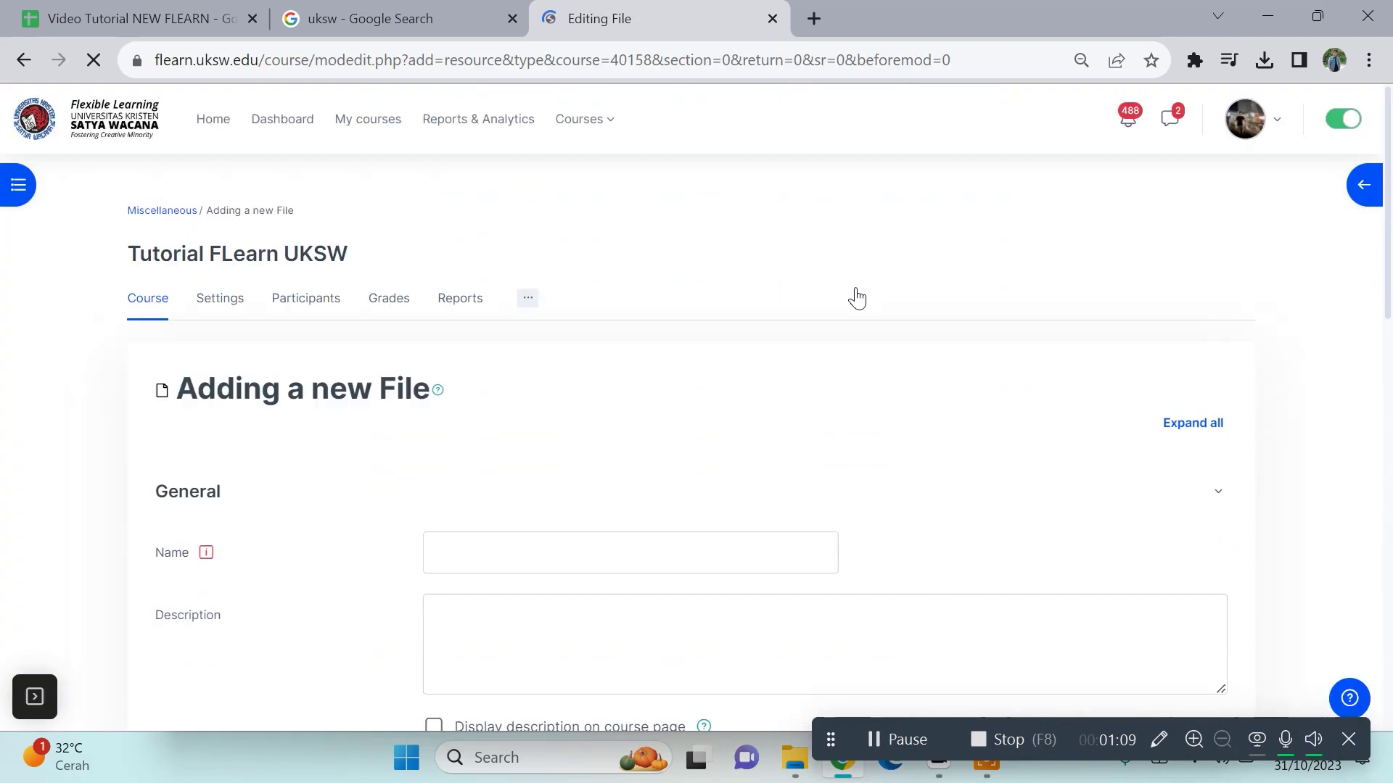
Name the new File resource "1. file tutorial".
scroll(857, 298, "down", 2)
scroll(856, 298, "down", 1)
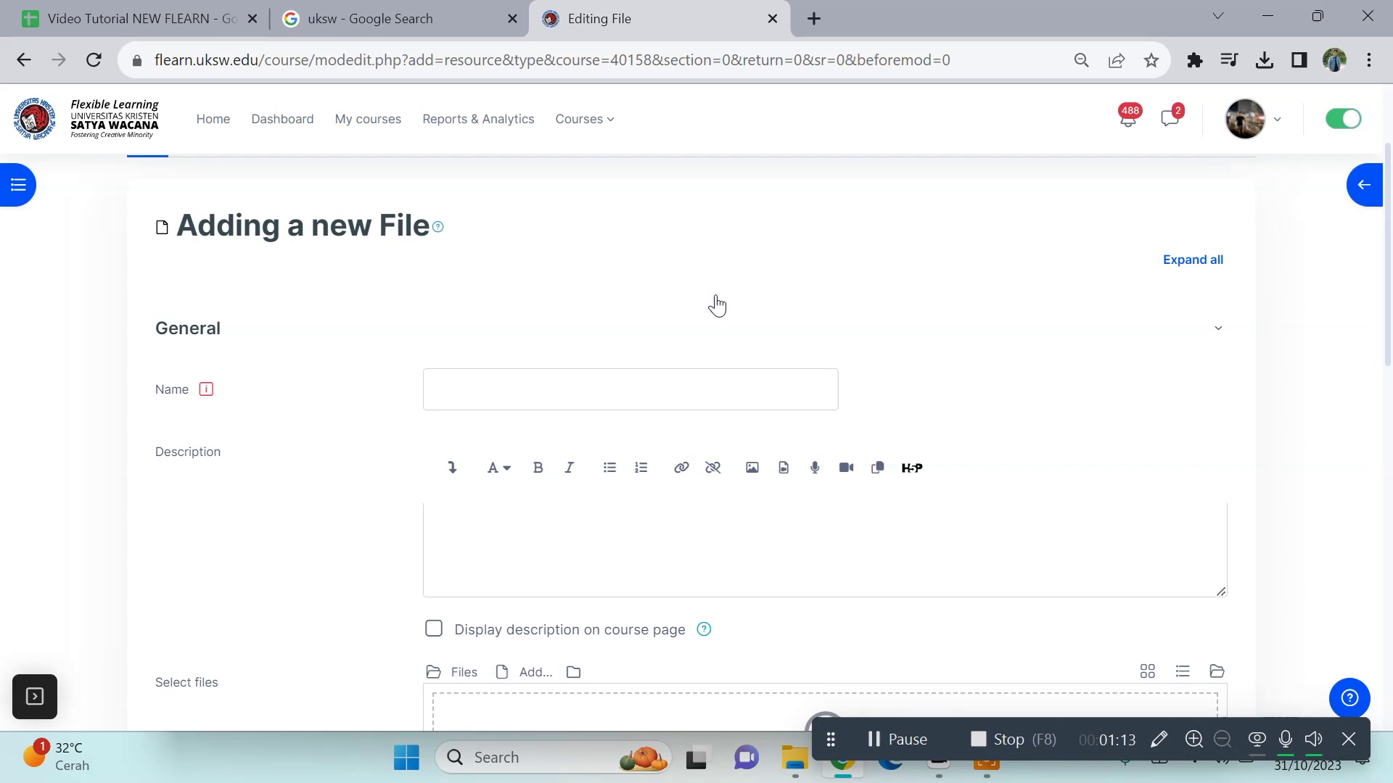
left_click(486, 390)
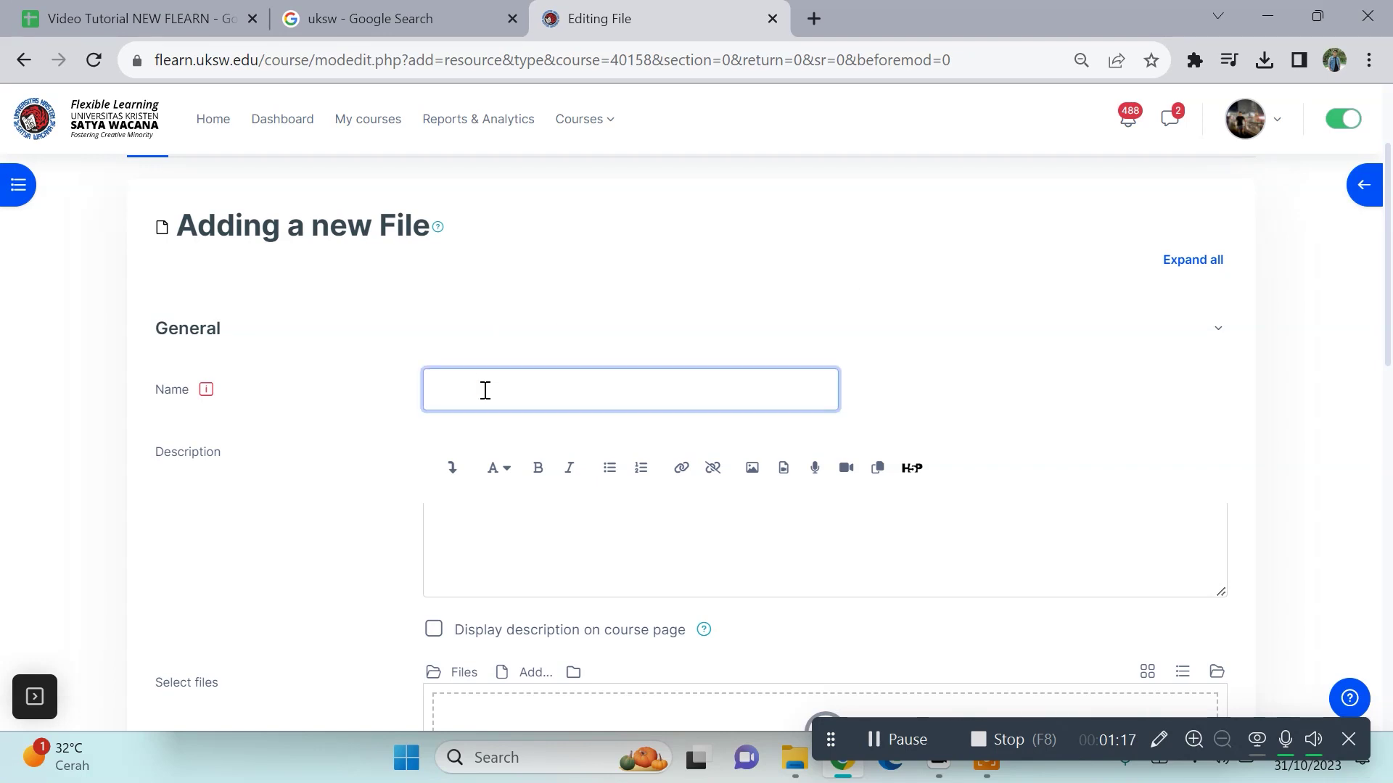
type("1. file tutorial")
Enter the resource description "file ini berisi tutorial penggunaan FLEARN dan proposal".
scroll(562, 554, "down", 3)
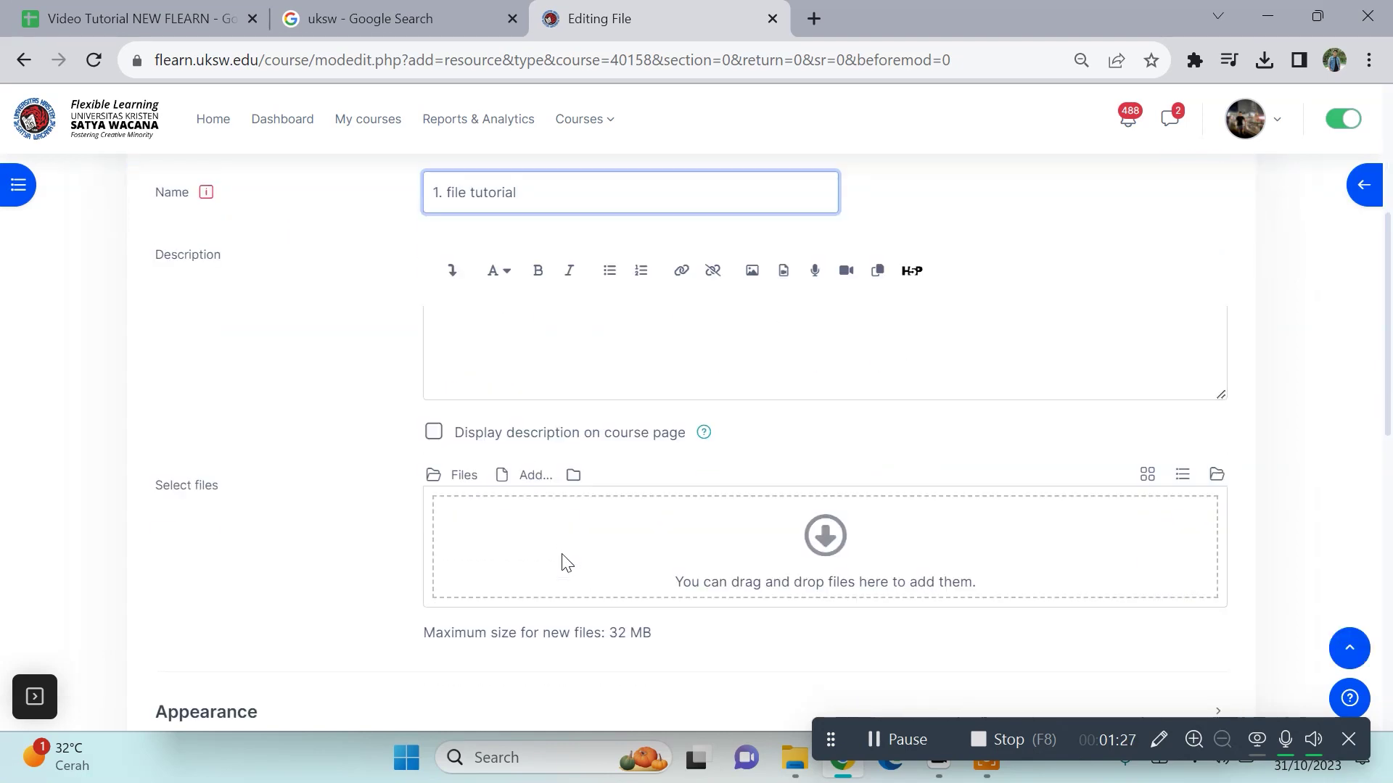
left_click(491, 319)
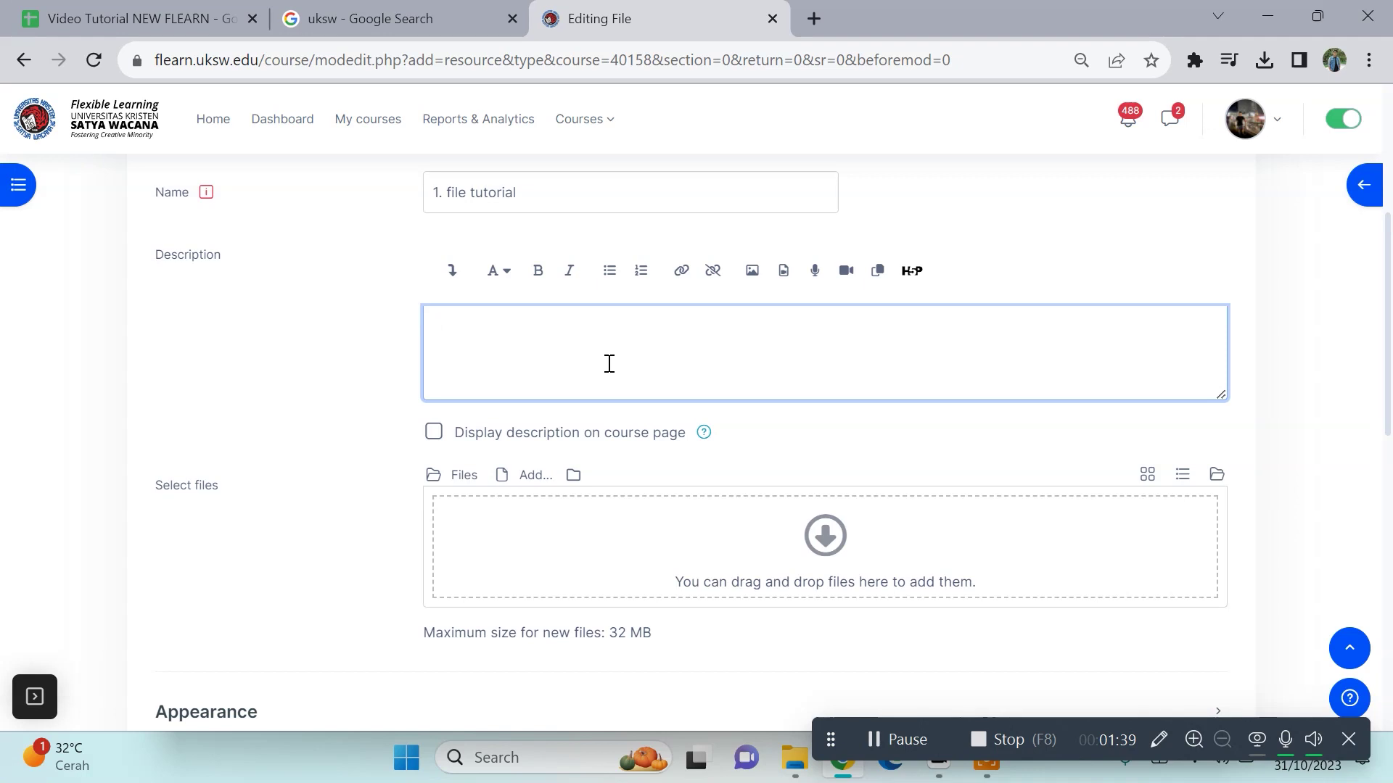
type("le ini bertulisak")
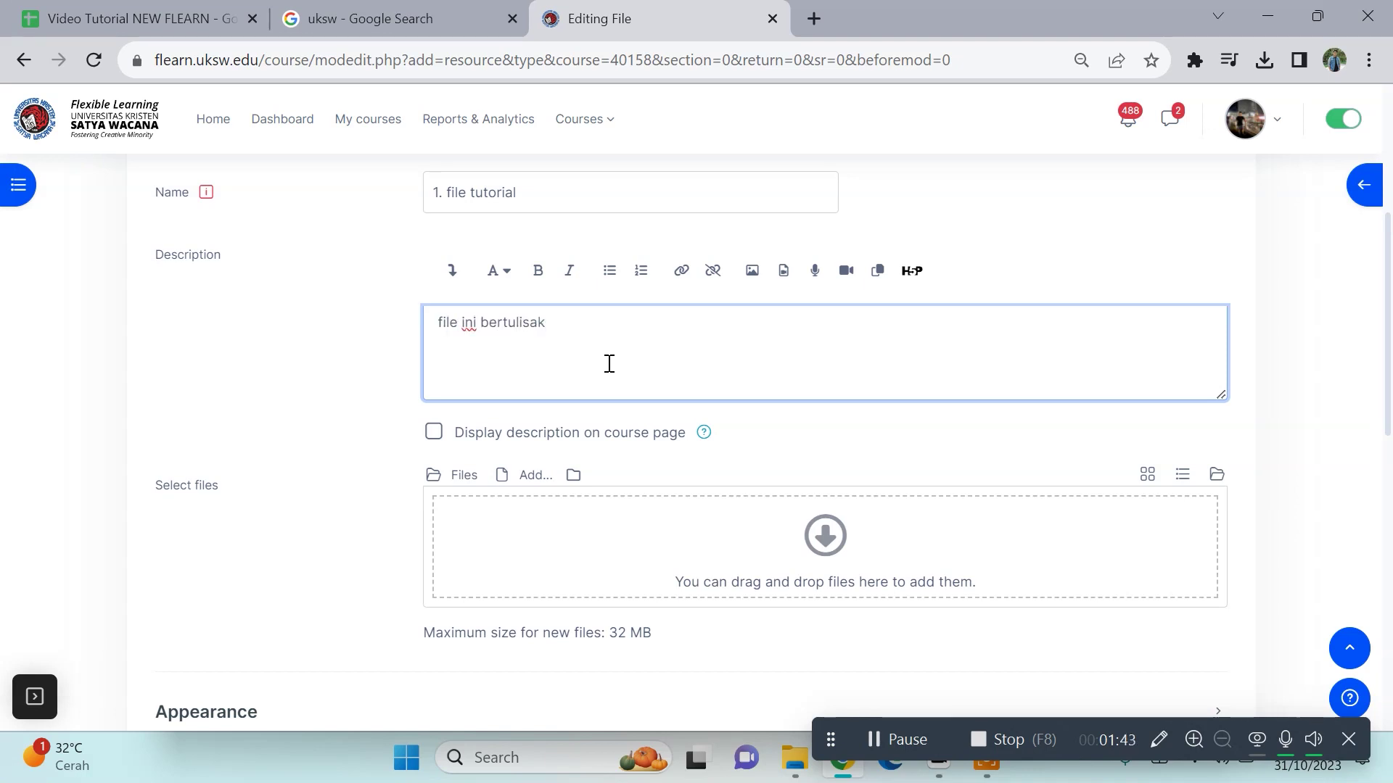
key("BackSpace")
key("BackSpace")
key("BackSpace")
key("BackSpace")
key("BackSpace")
key("BackSpace")
key("BackSpace")
type("isi tutorial penggunaan FLEARN da")
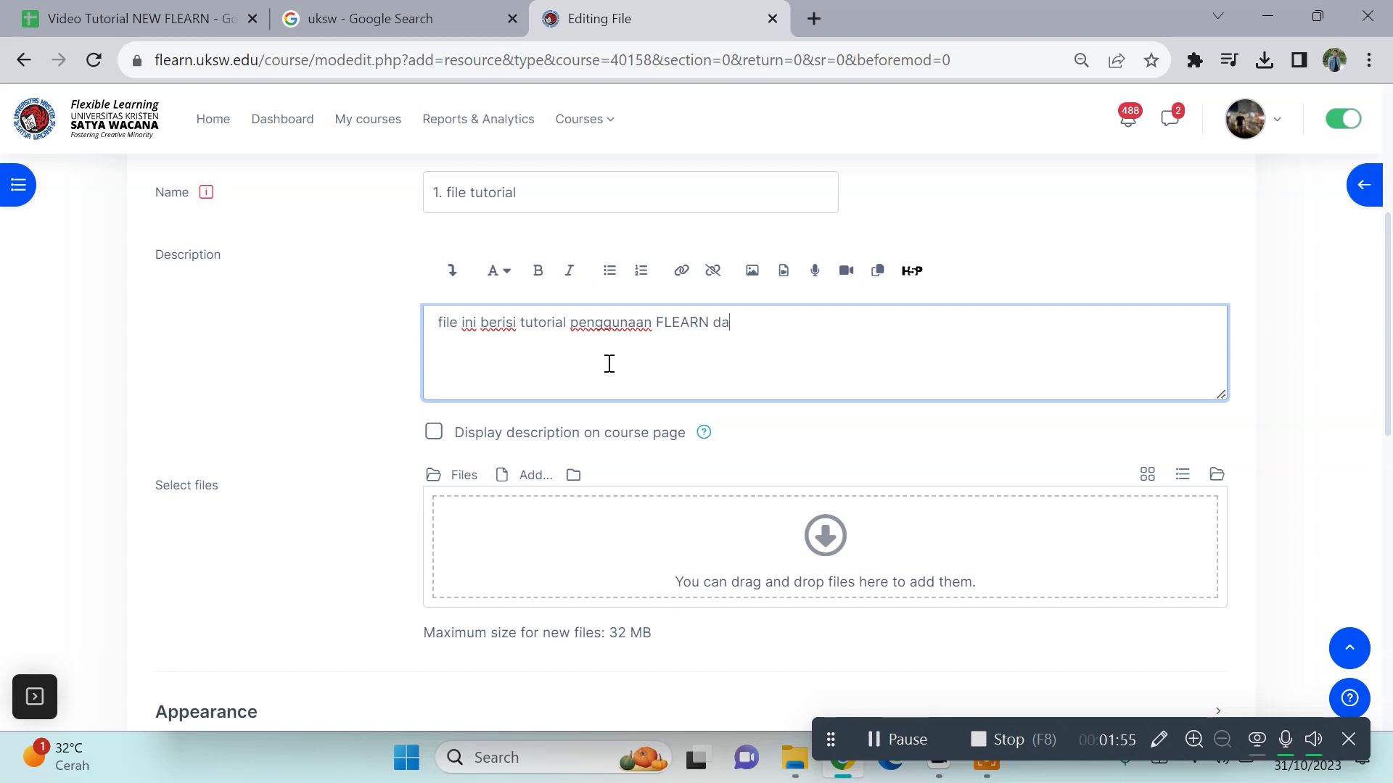
type("n proposal")
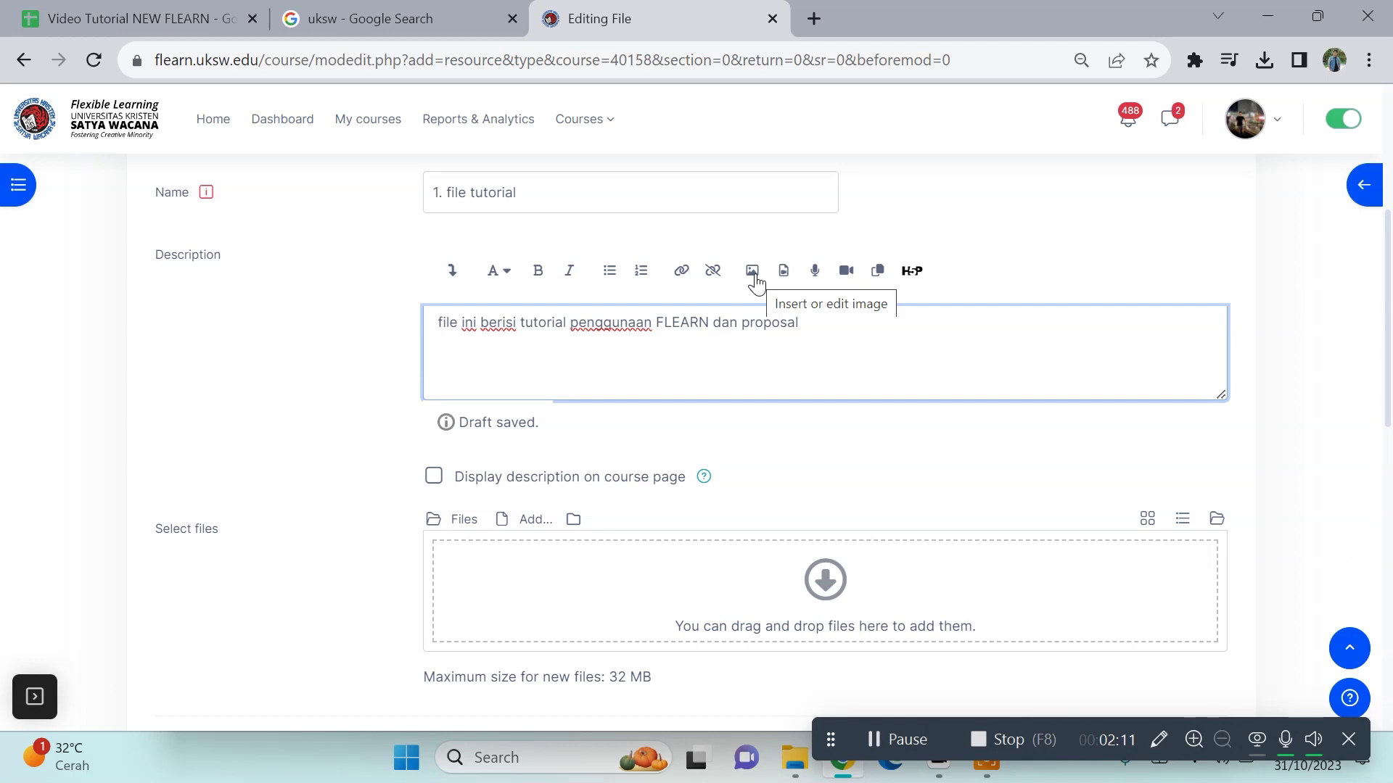
Upload the uksw image from the Downloads folder for insertion into the resource description.
left_click(754, 275)
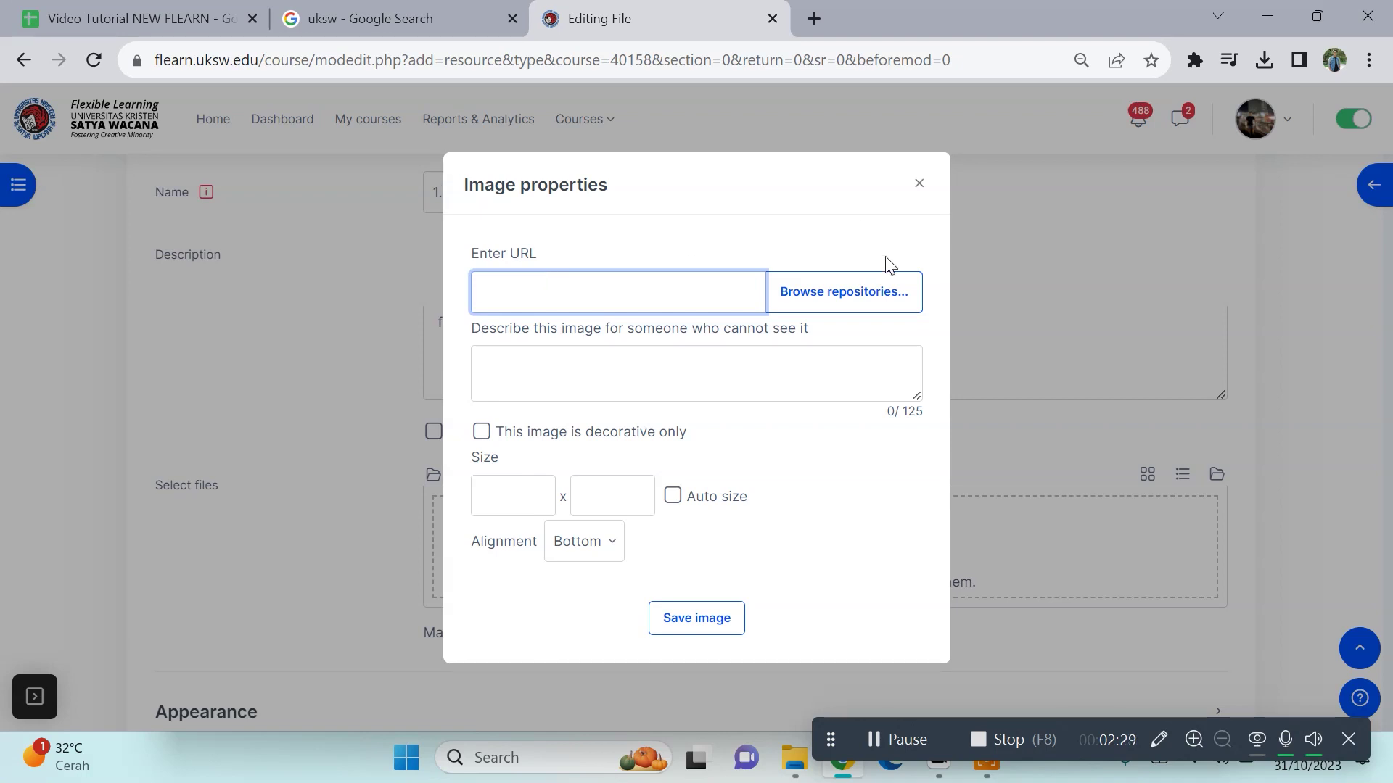
left_click(852, 301)
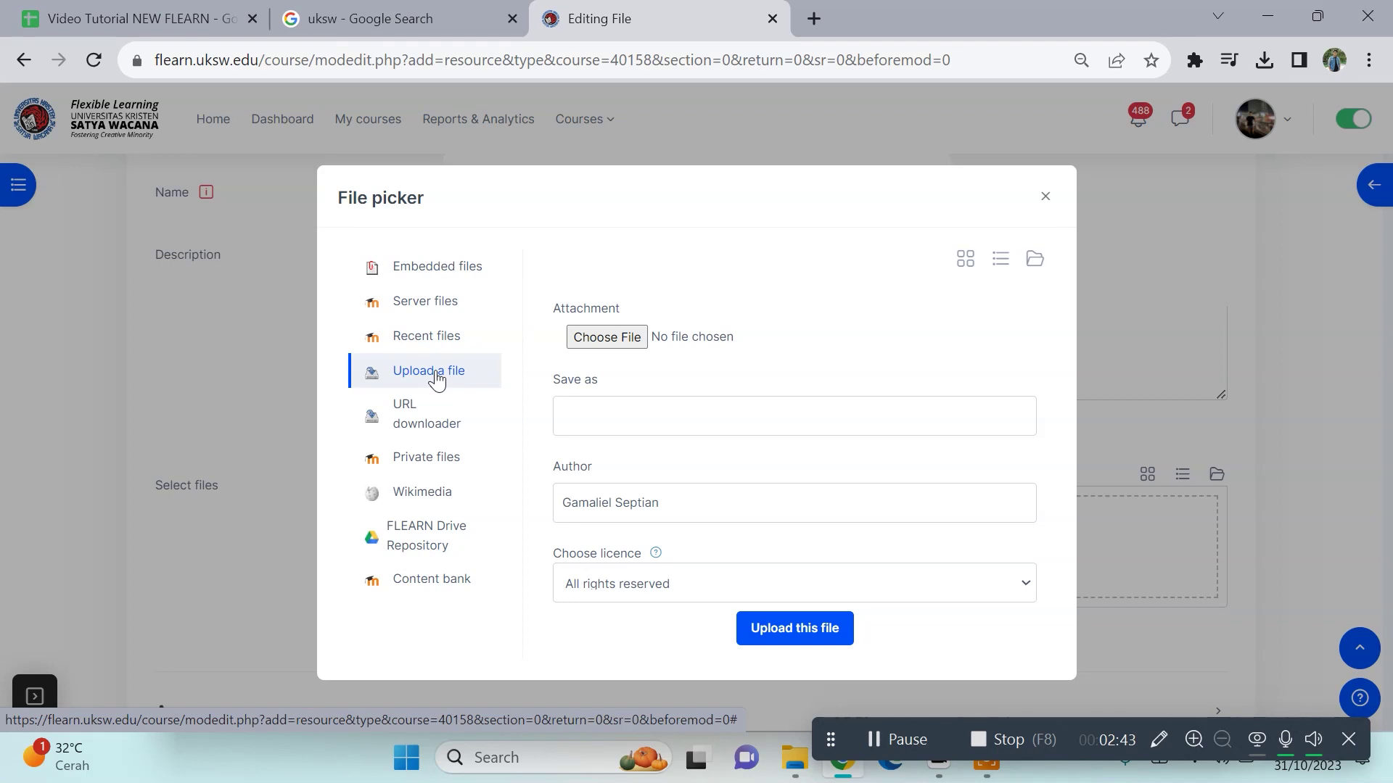
left_click(629, 339)
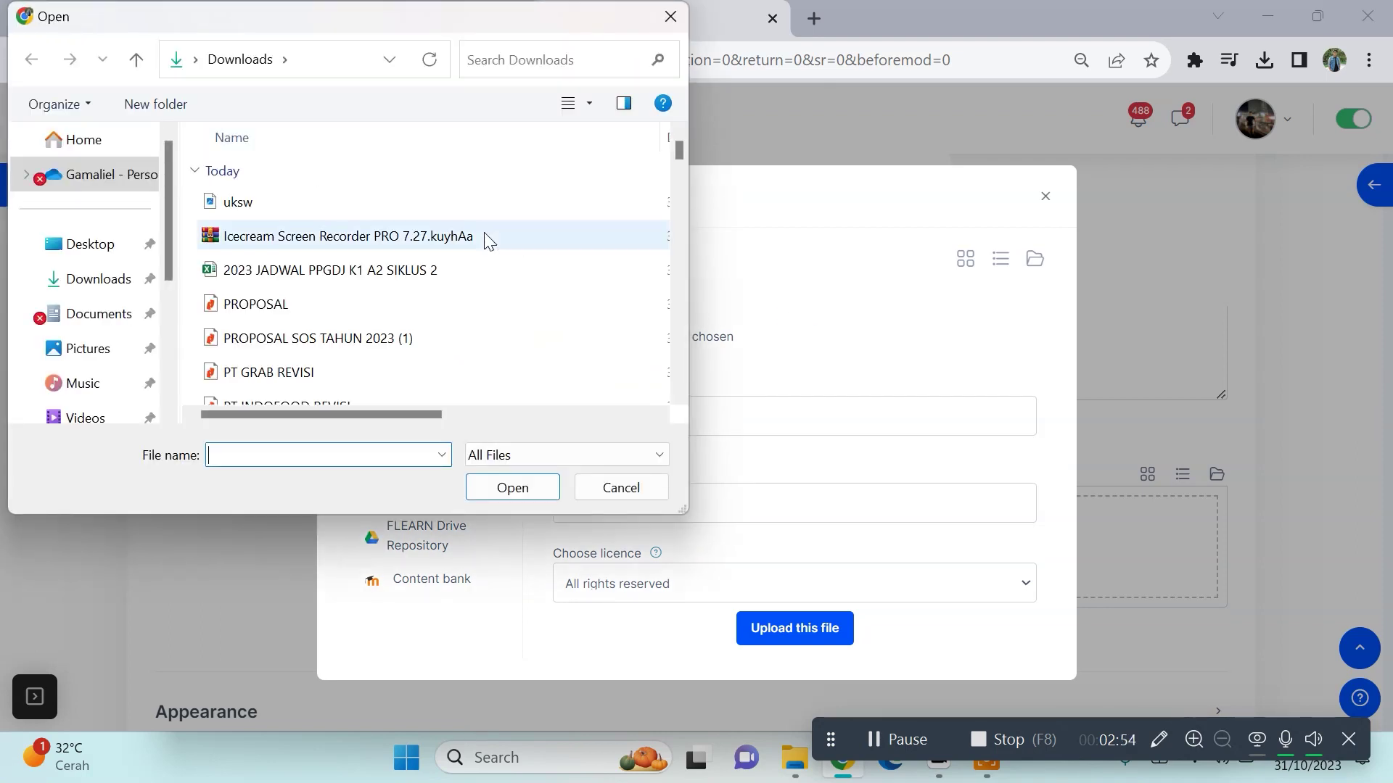
left_click(238, 206)
left_click(526, 486)
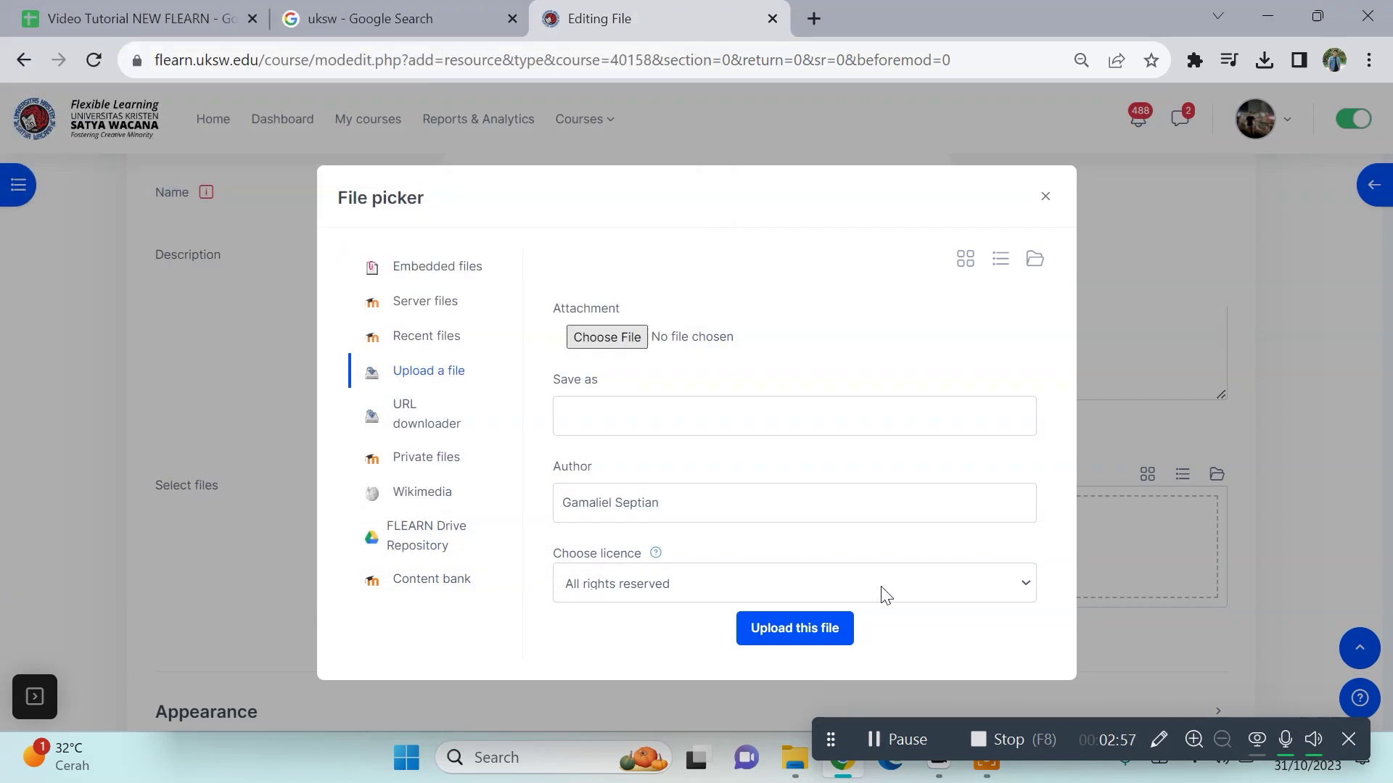
left_click(808, 641)
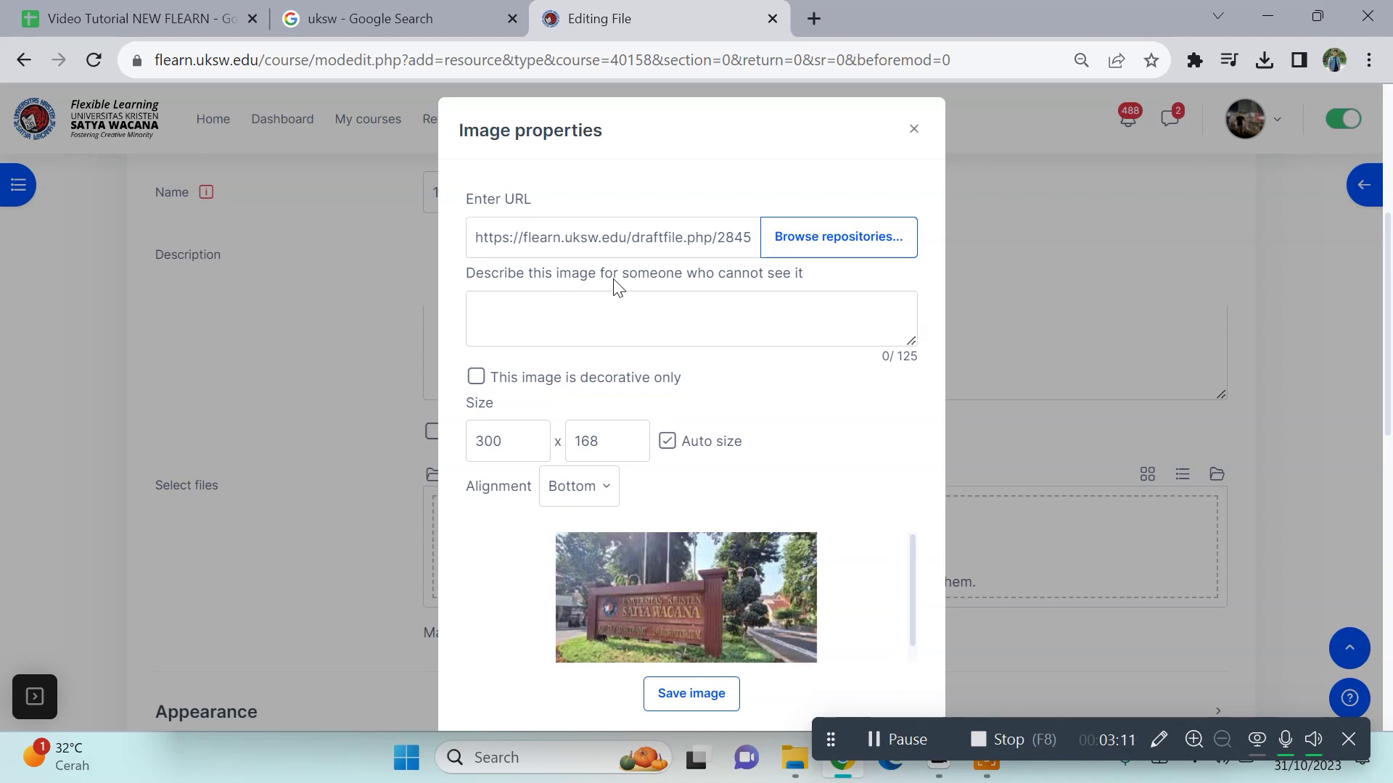
Describe the image as "uksw", keep auto size on with Bottom alignment, and save it into the description.
left_click(620, 310)
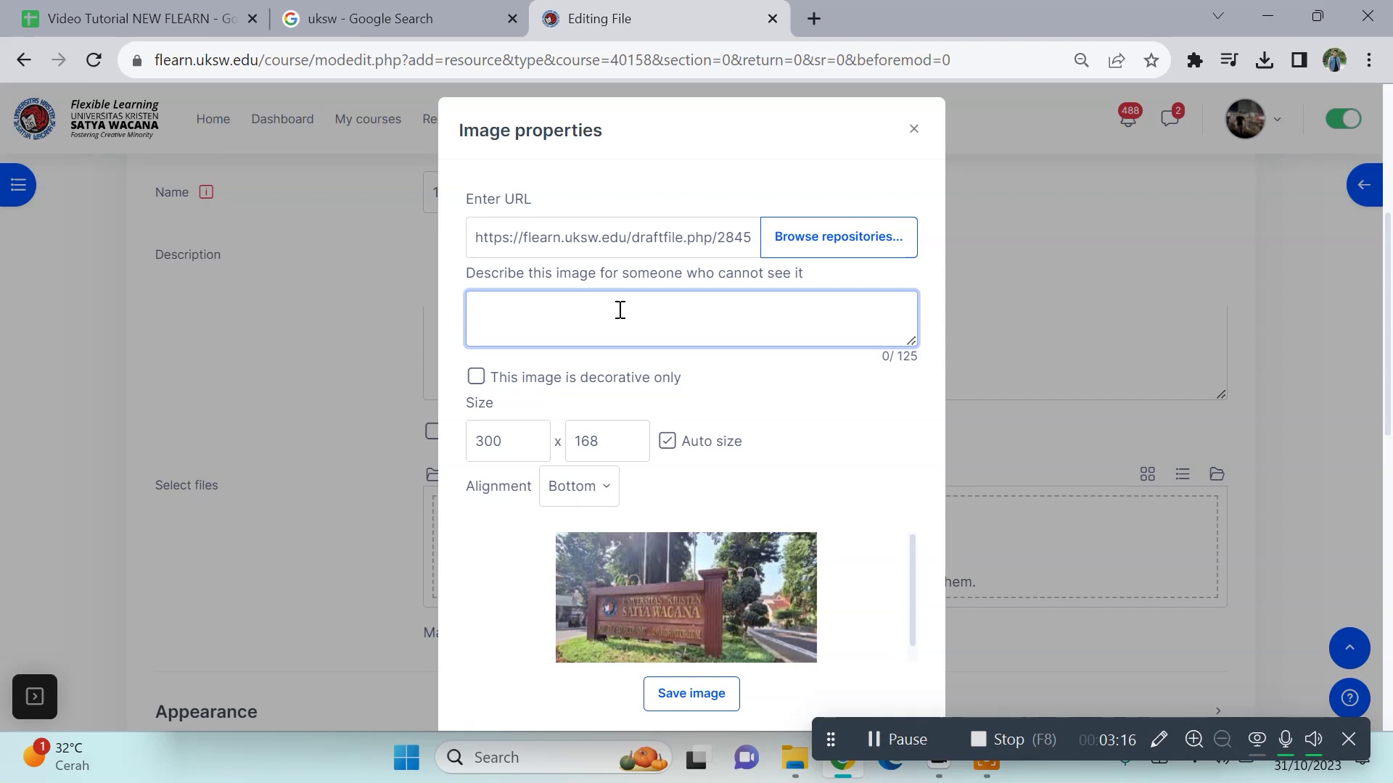
type("uksw")
left_click(666, 444)
left_click(666, 443)
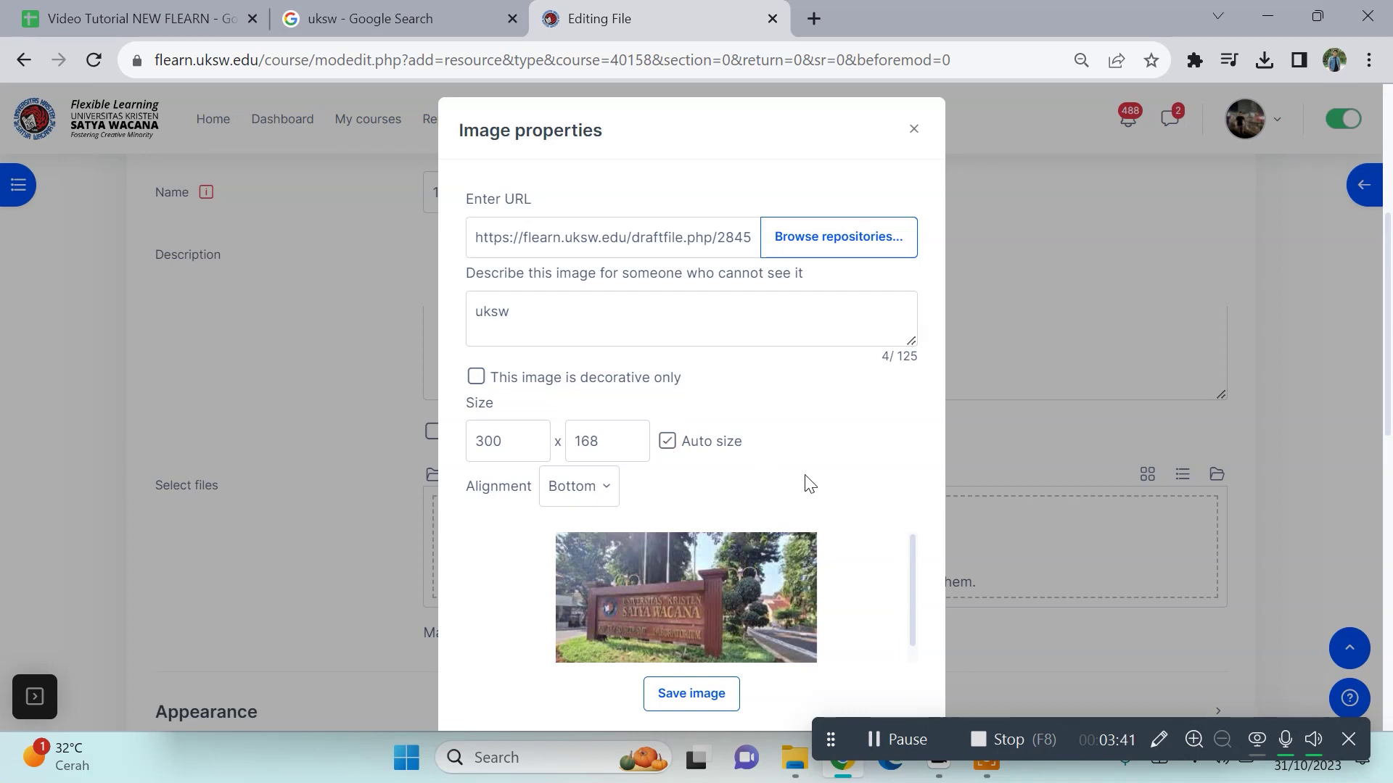
left_click(609, 494)
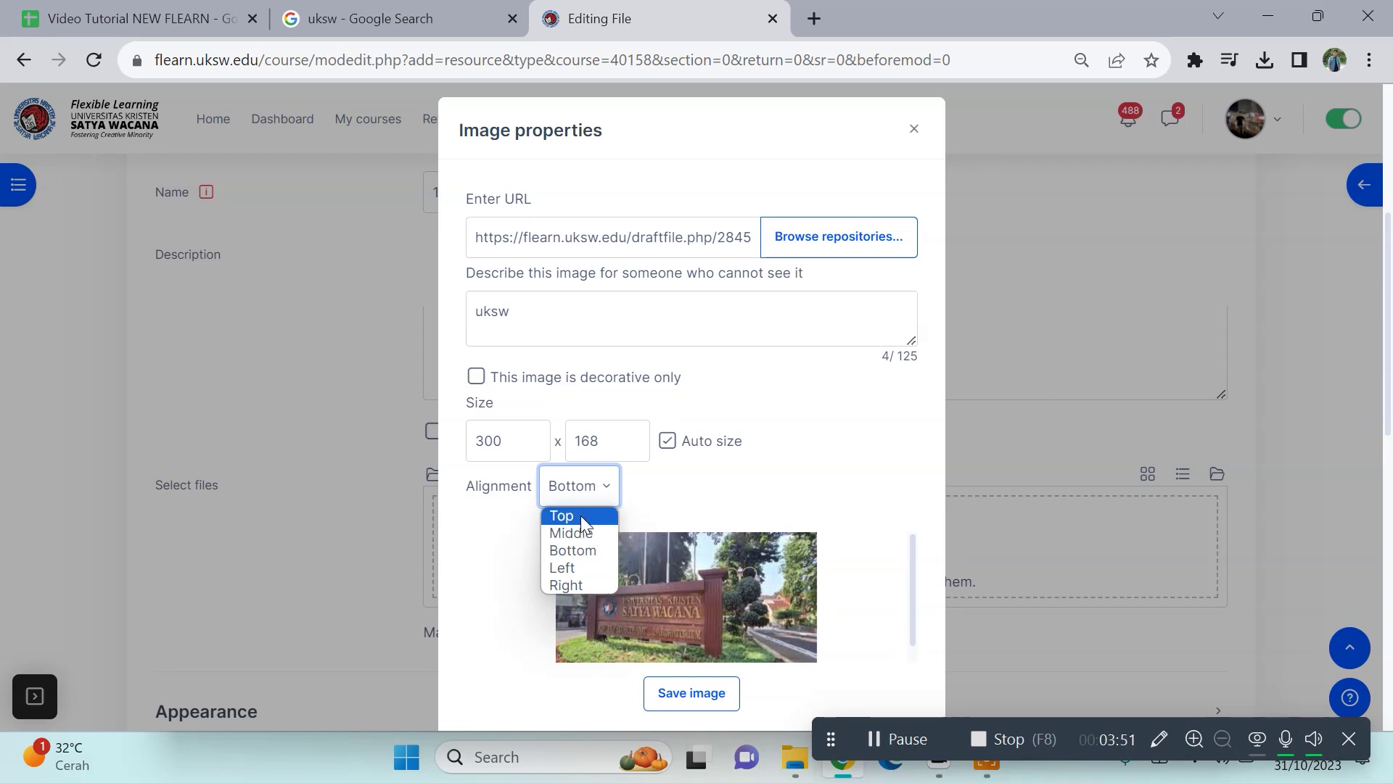
left_click(591, 555)
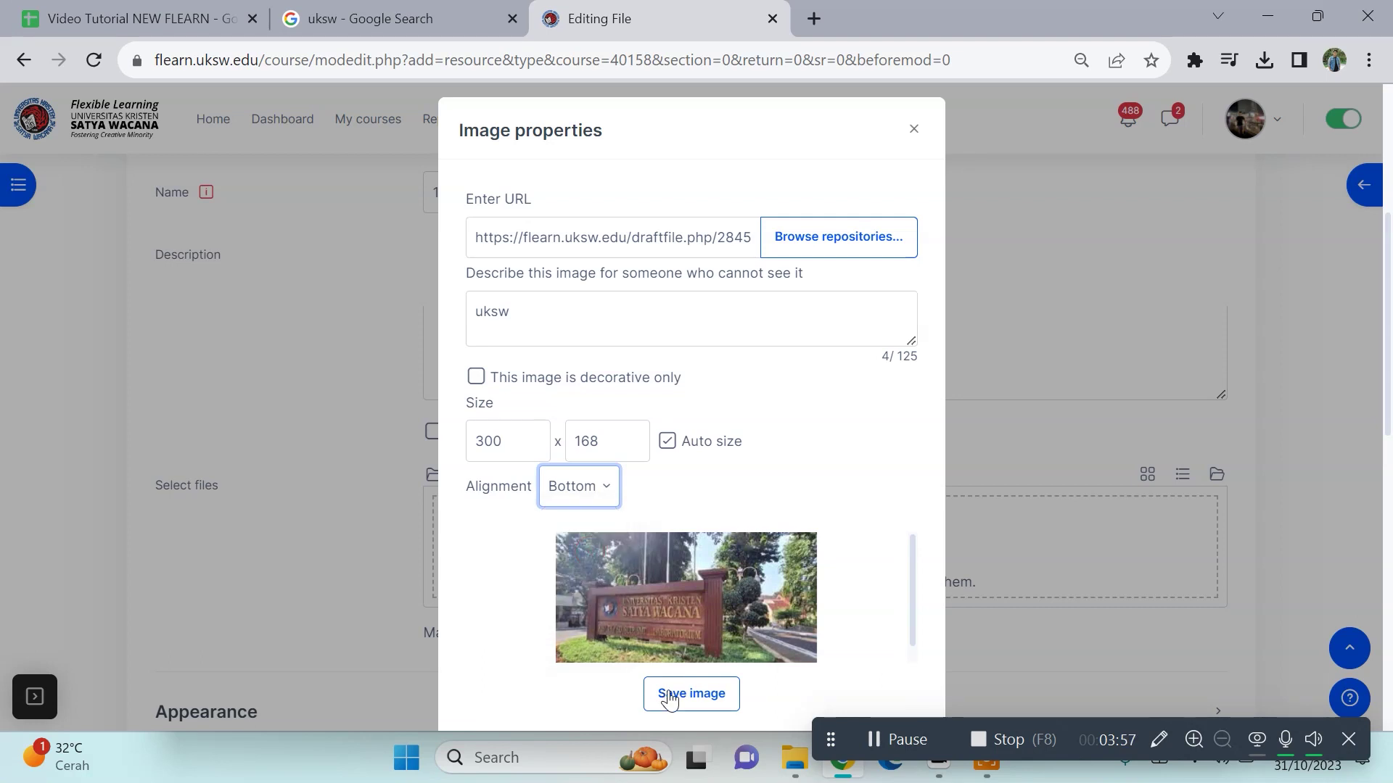
left_click(704, 696)
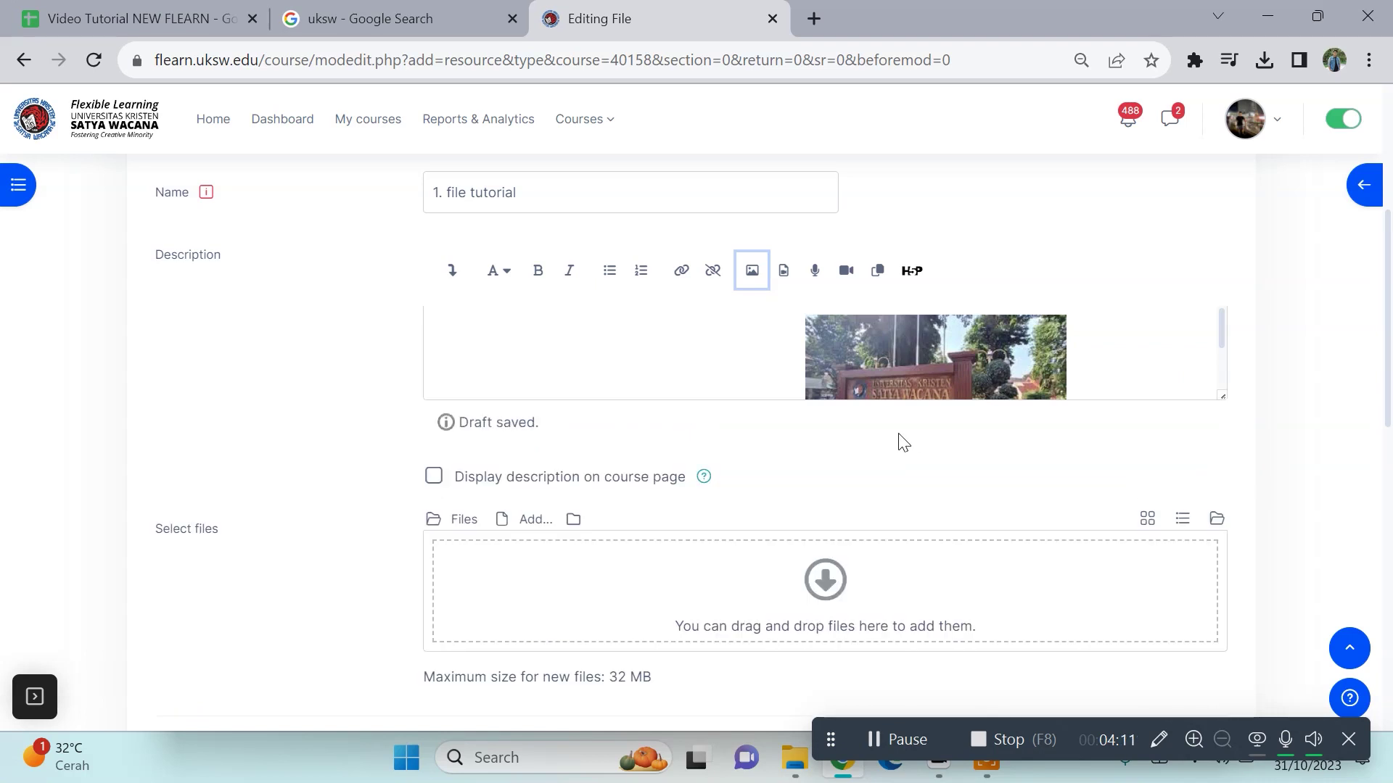
Upload PROPOSAL.pdf from the Downloads folder as the resource's file, keeping the All rights reserved licence.
scroll(901, 441, "down", 1)
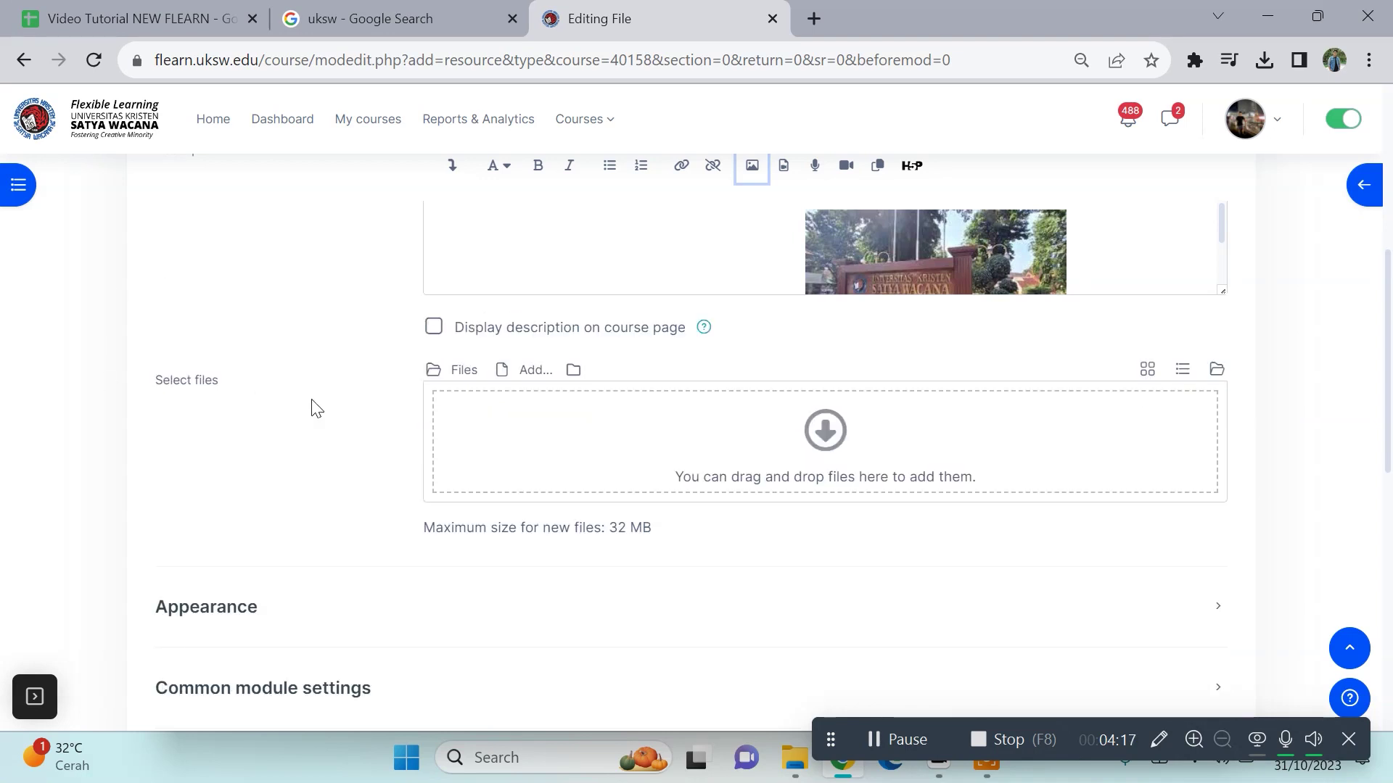
scroll(700, 441, "up", 5)
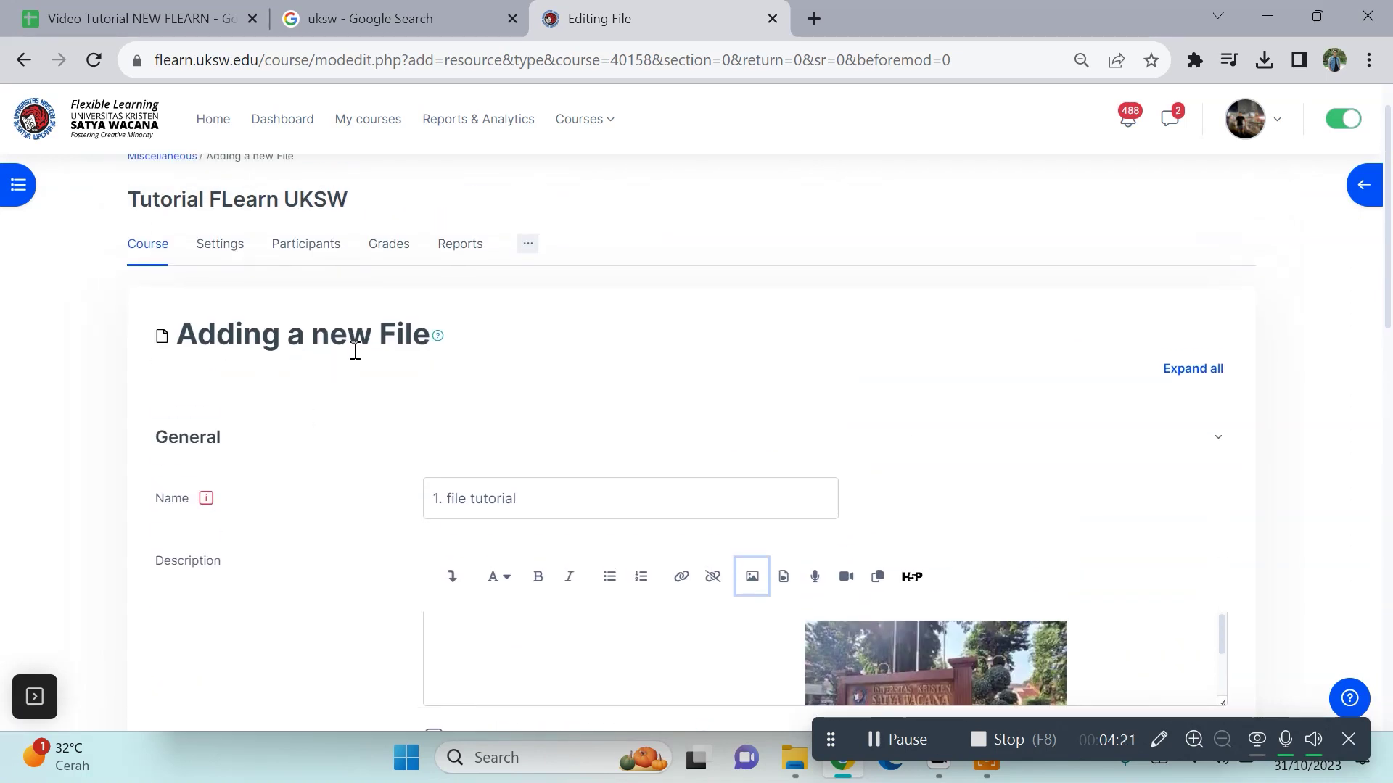
scroll(436, 370, "down", 4)
scroll(435, 366, "down", 2)
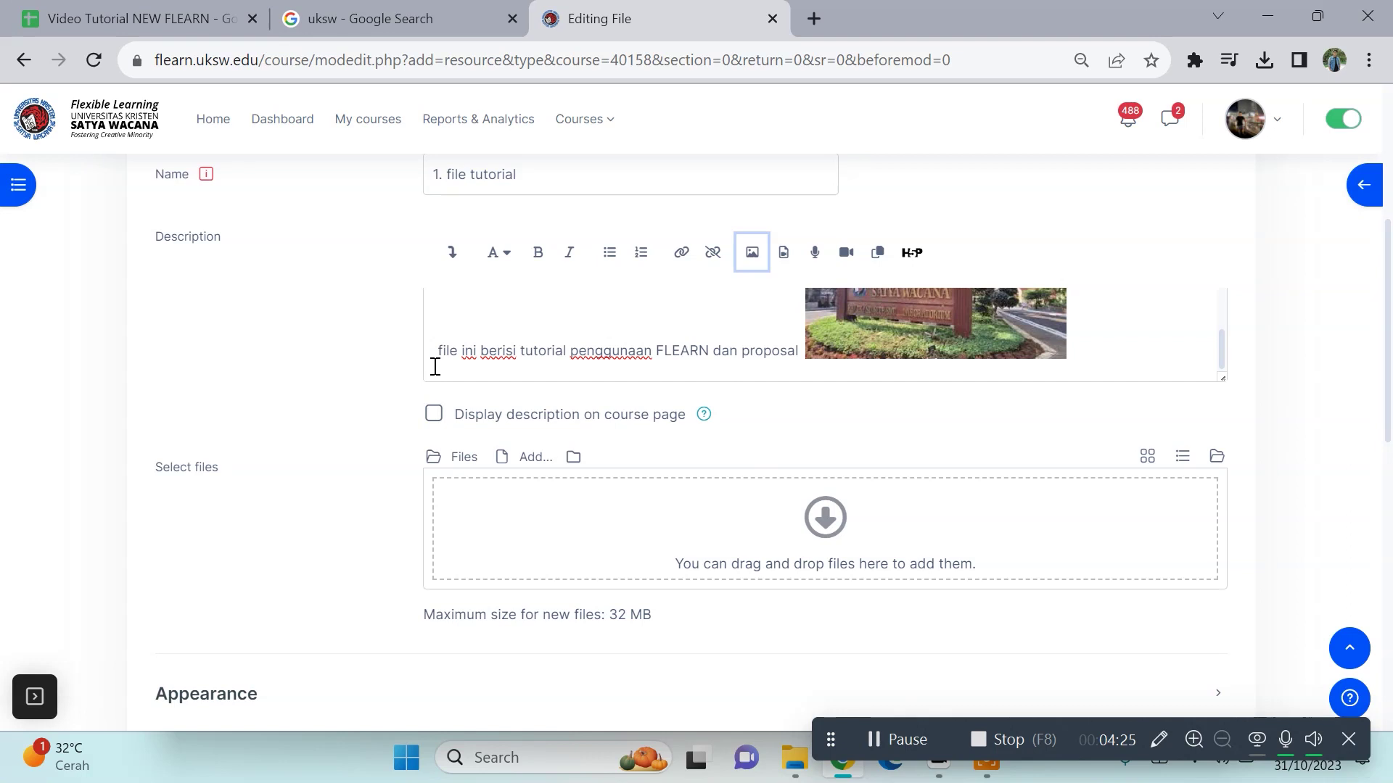
scroll(308, 516, "down", 1)
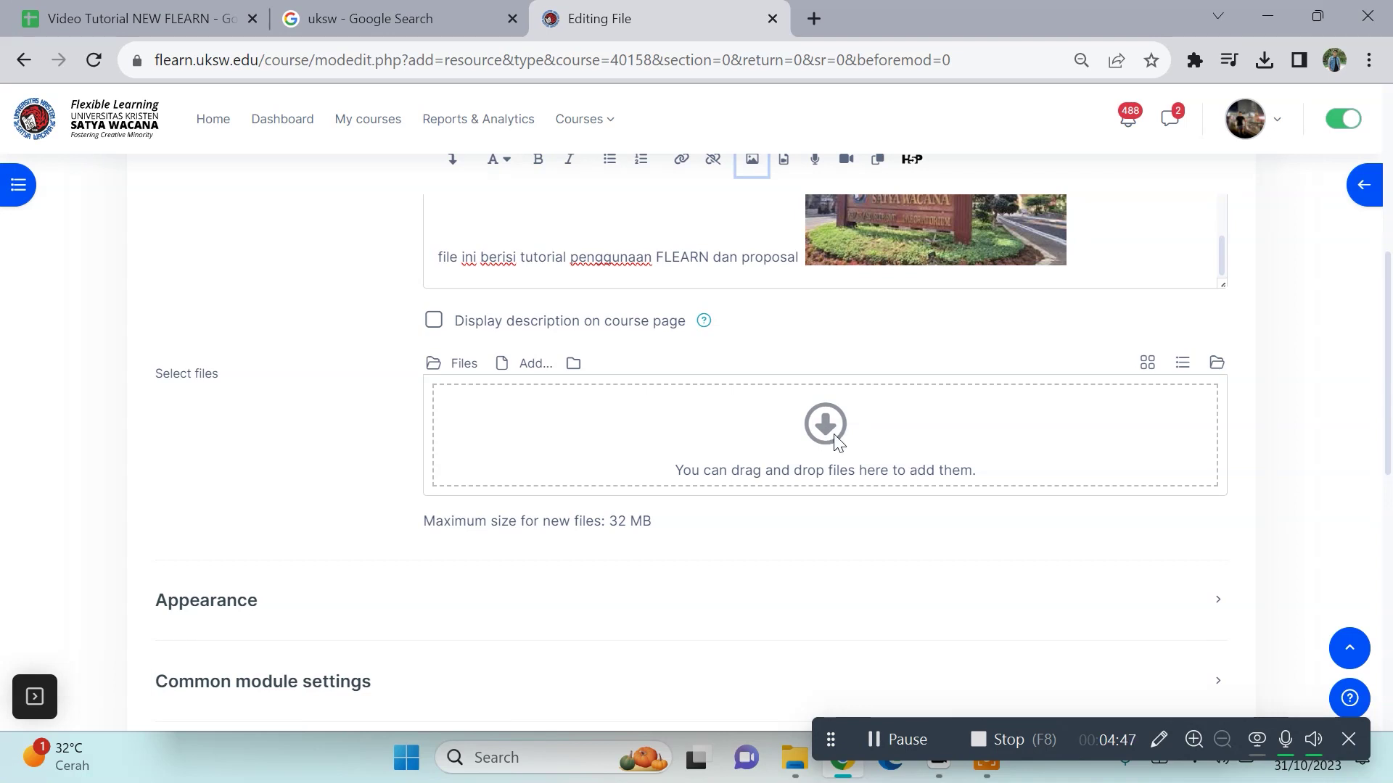
left_click(829, 431)
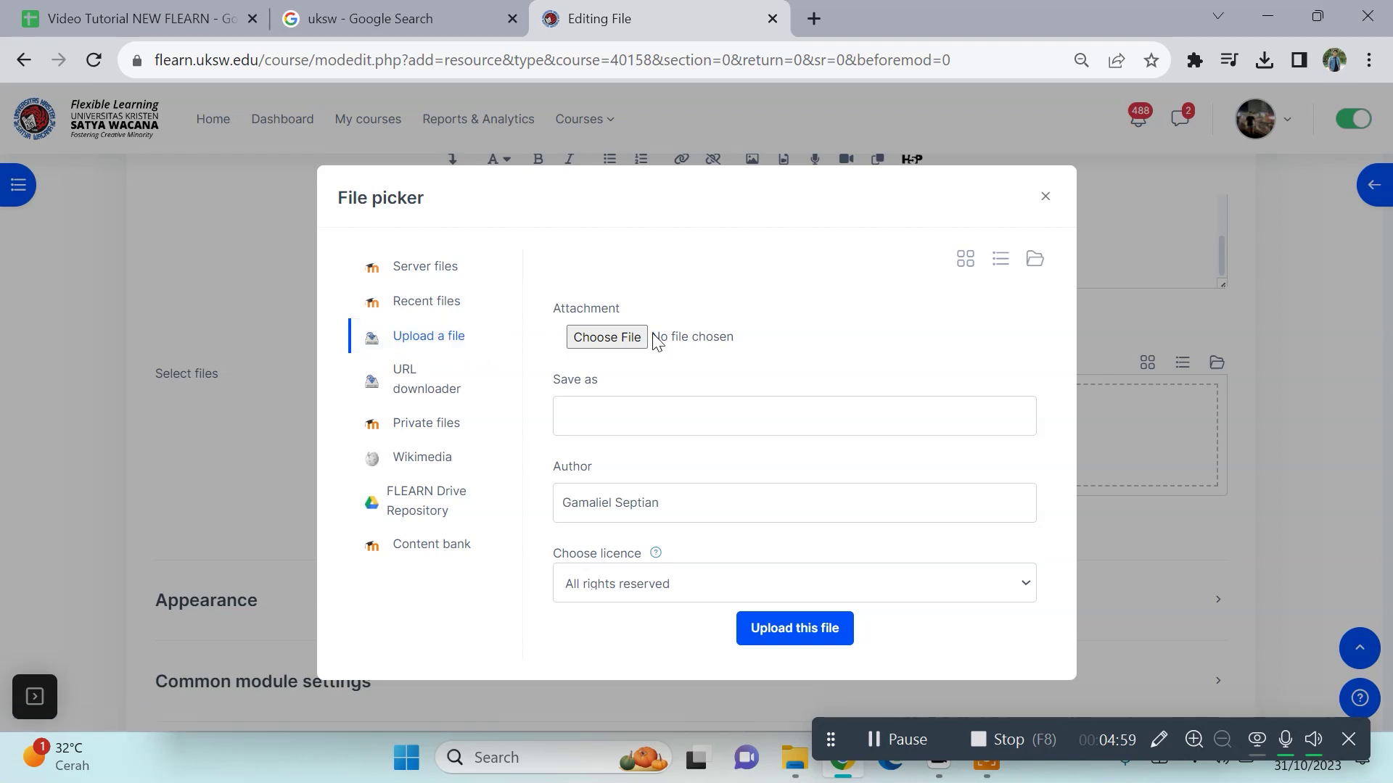
left_click(630, 345)
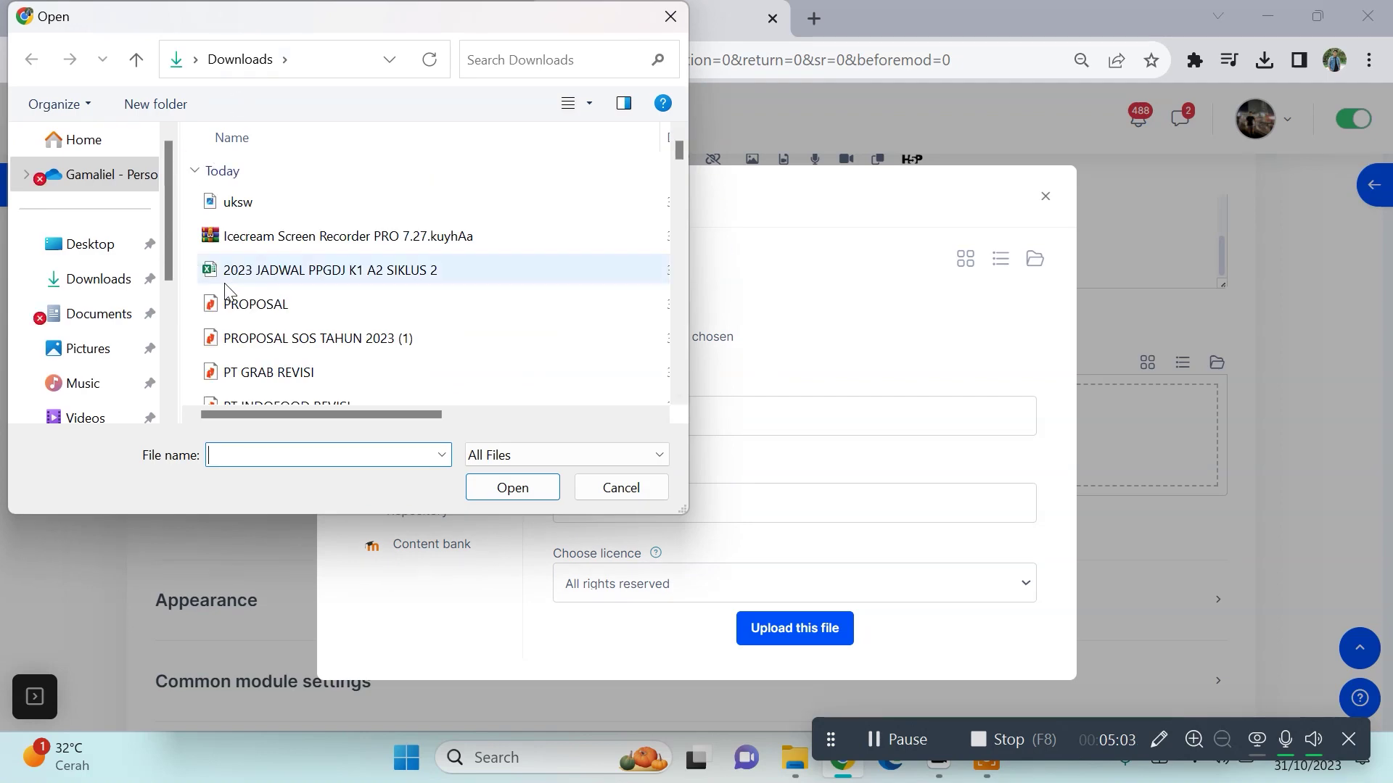
left_click(279, 309)
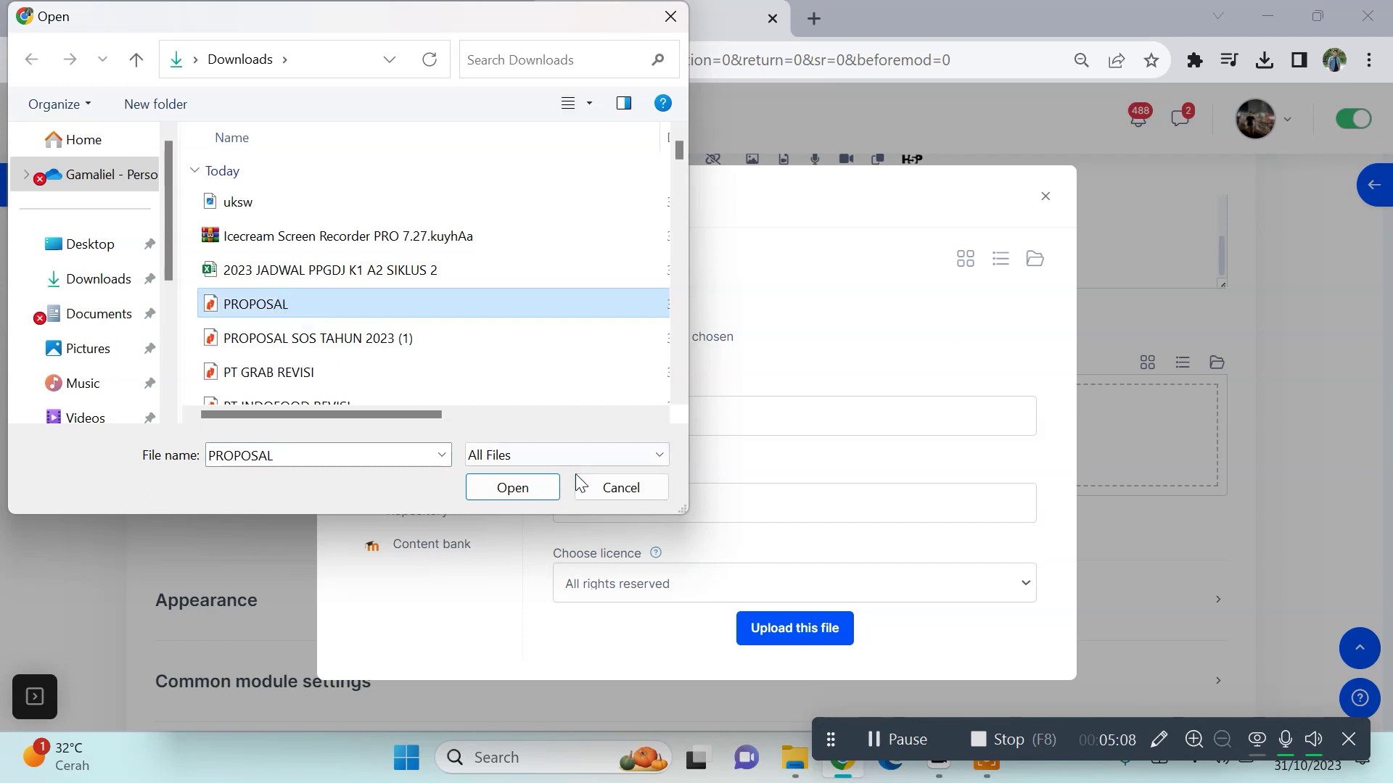
left_click(520, 491)
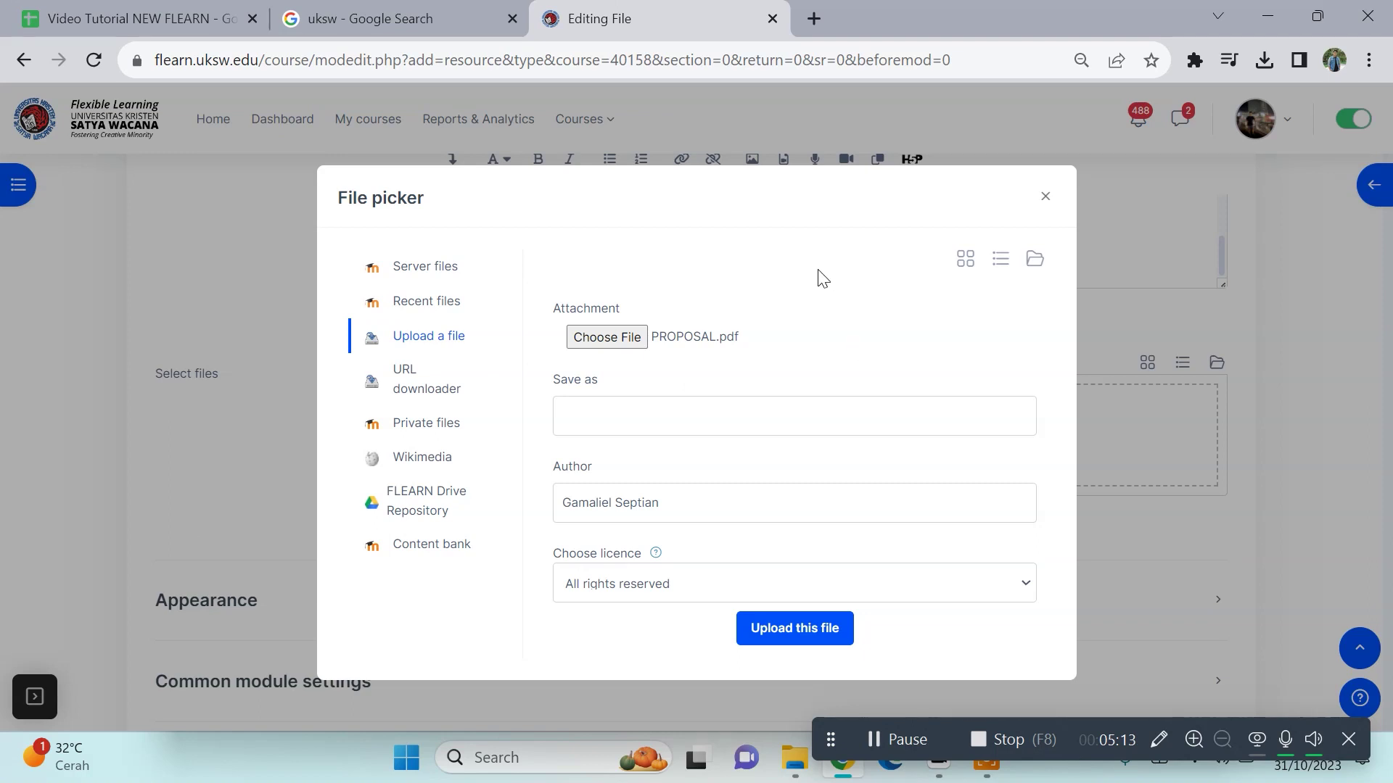
left_click(823, 643)
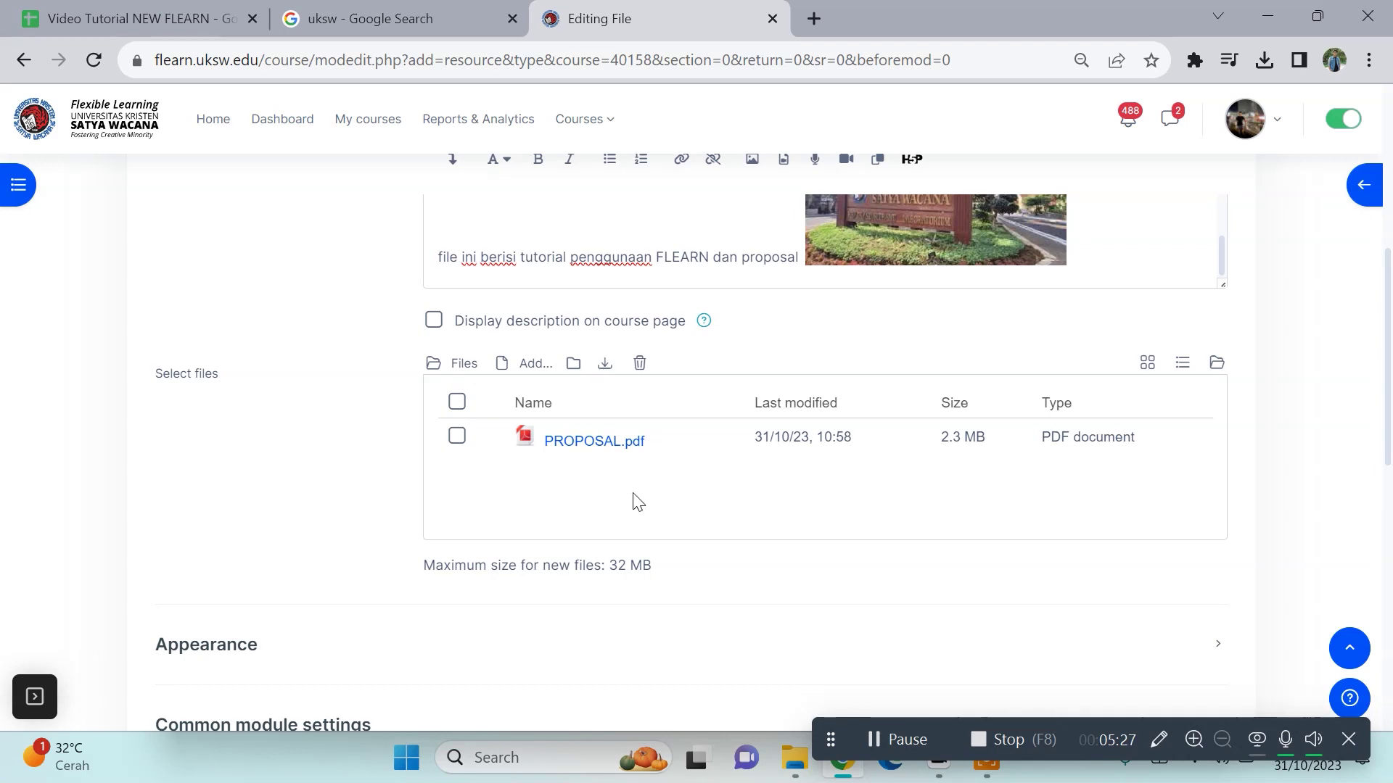
Expand the Appearance and Common module settings sections to review their display, availability and language options.
scroll(636, 500, "down", 3)
scroll(634, 501, "down", 2)
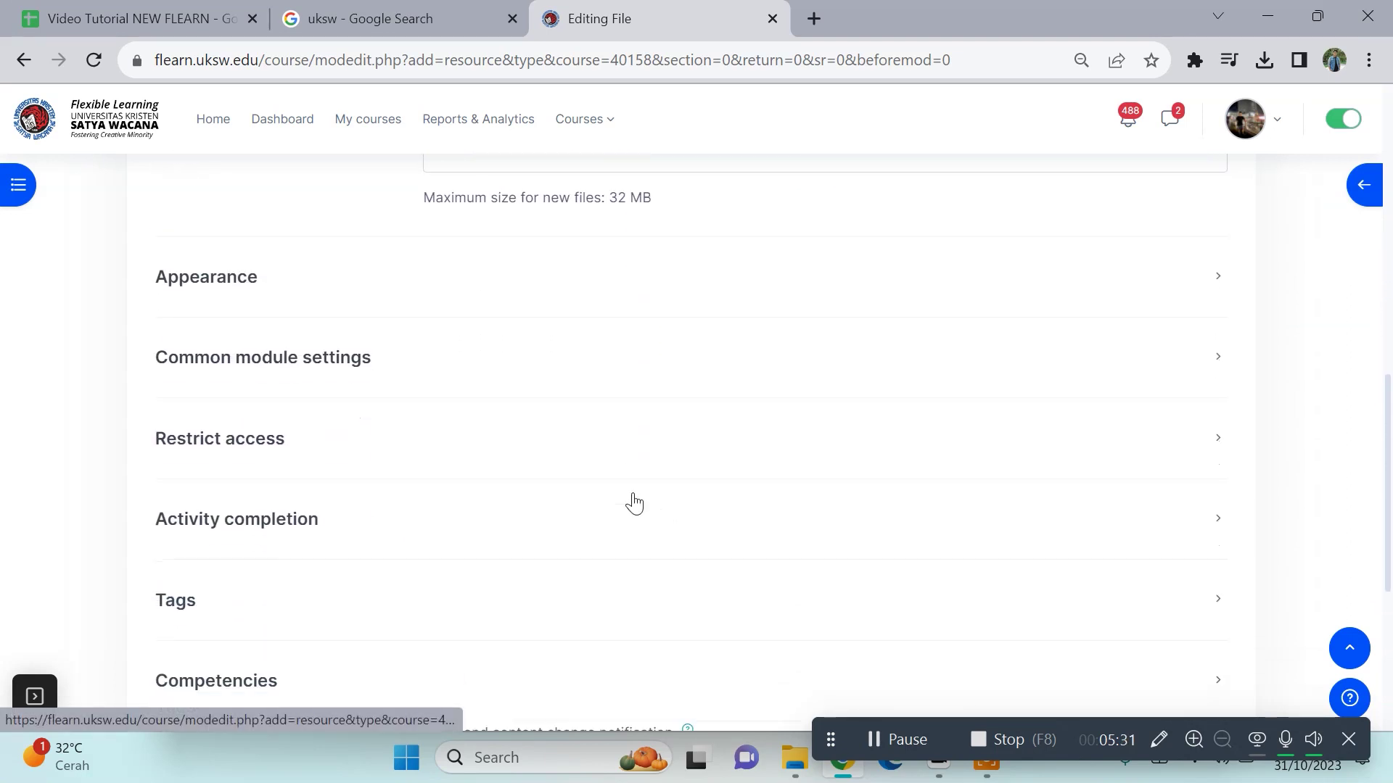
left_click(1210, 283)
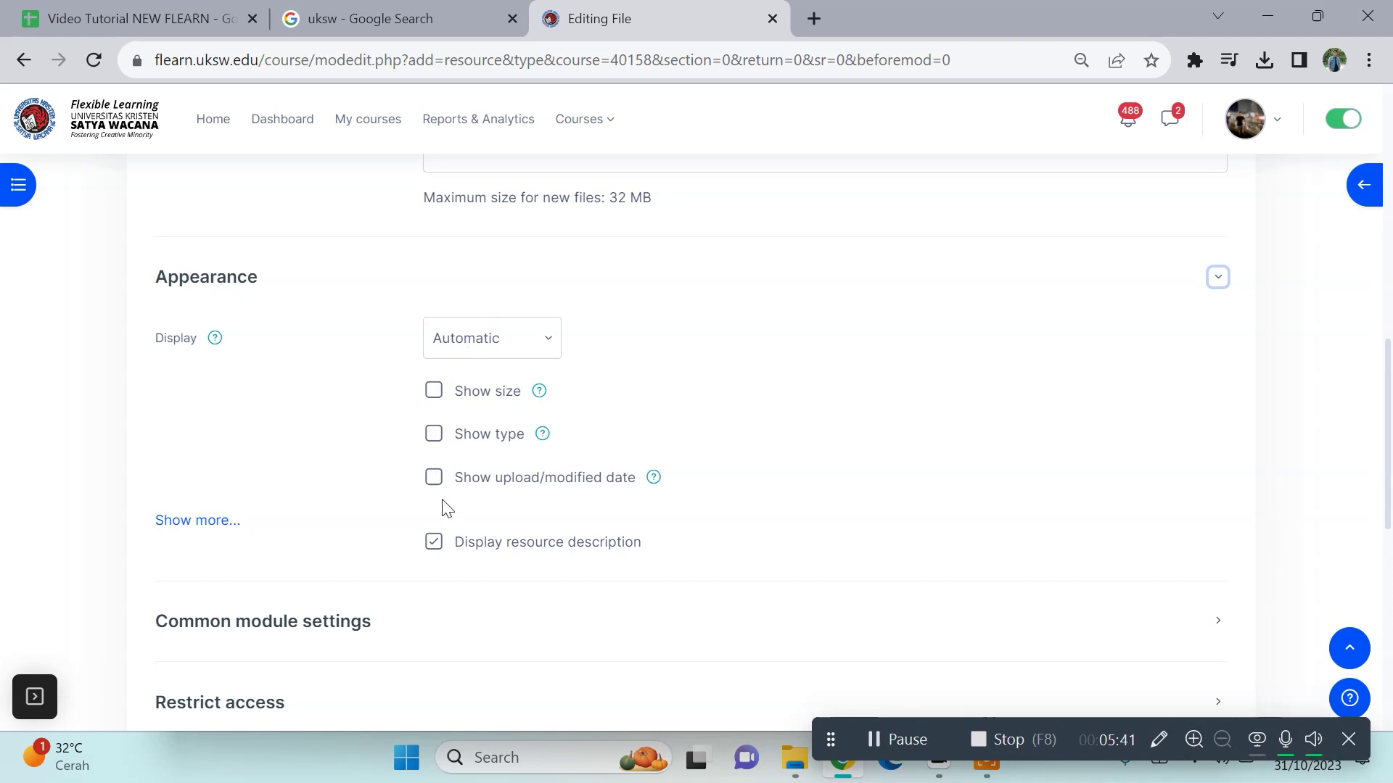
scroll(445, 505, "down", 3)
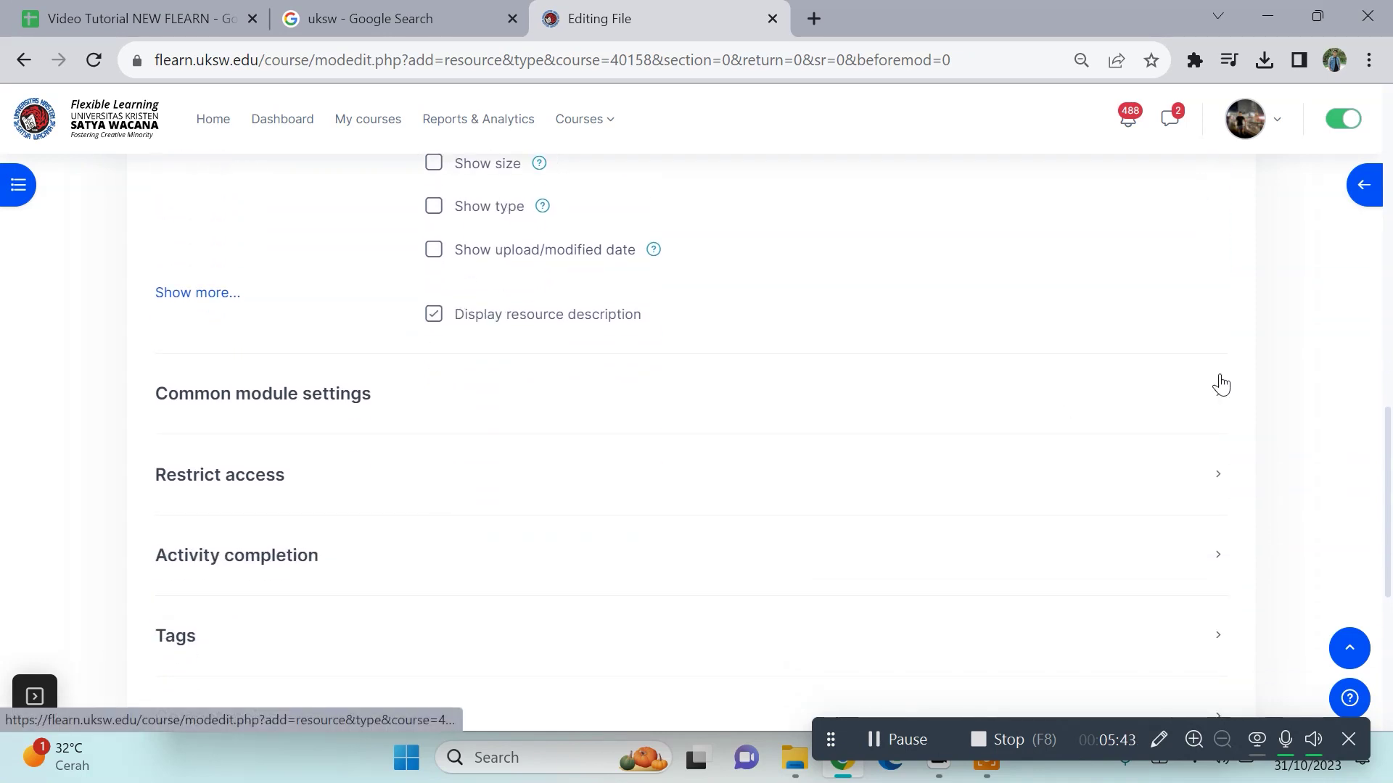
left_click(1221, 388)
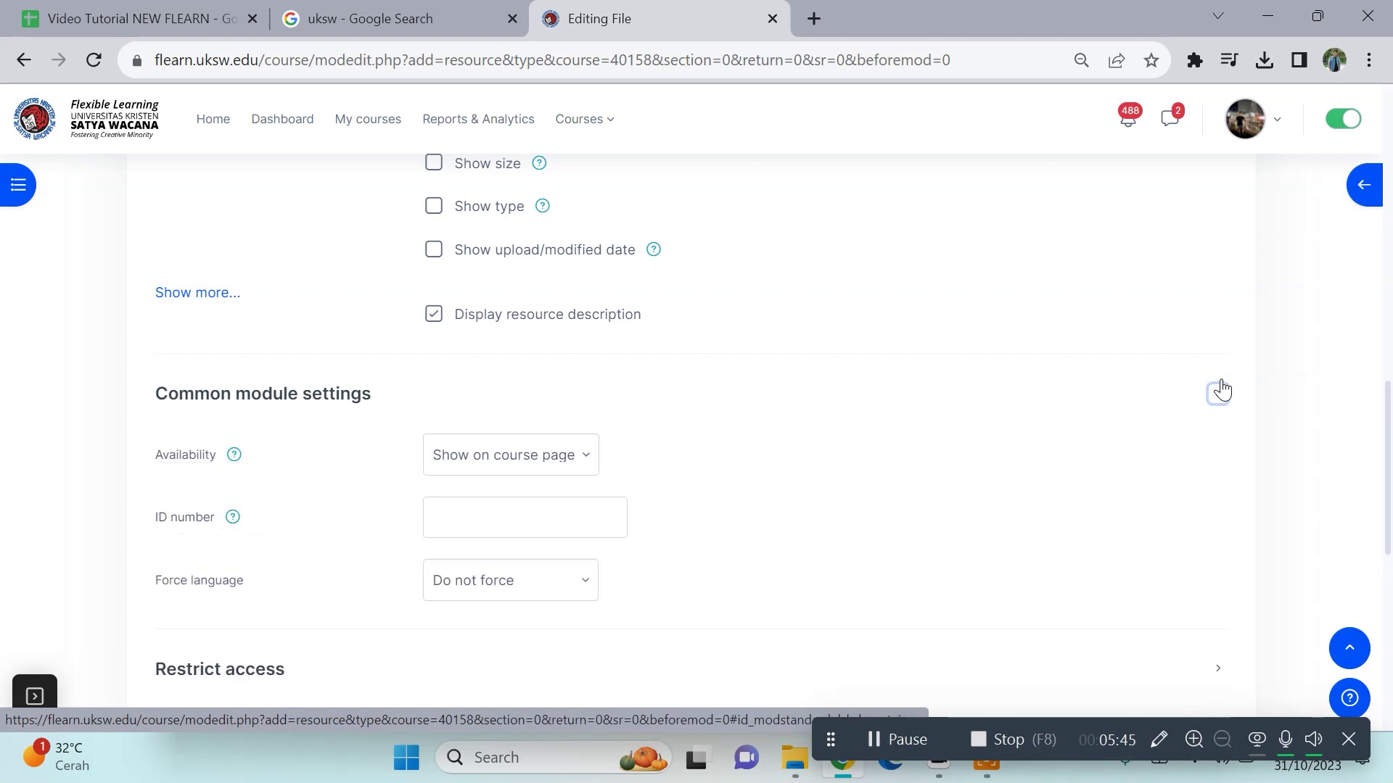
scroll(682, 489, "down", 1)
scroll(682, 490, "down", 1)
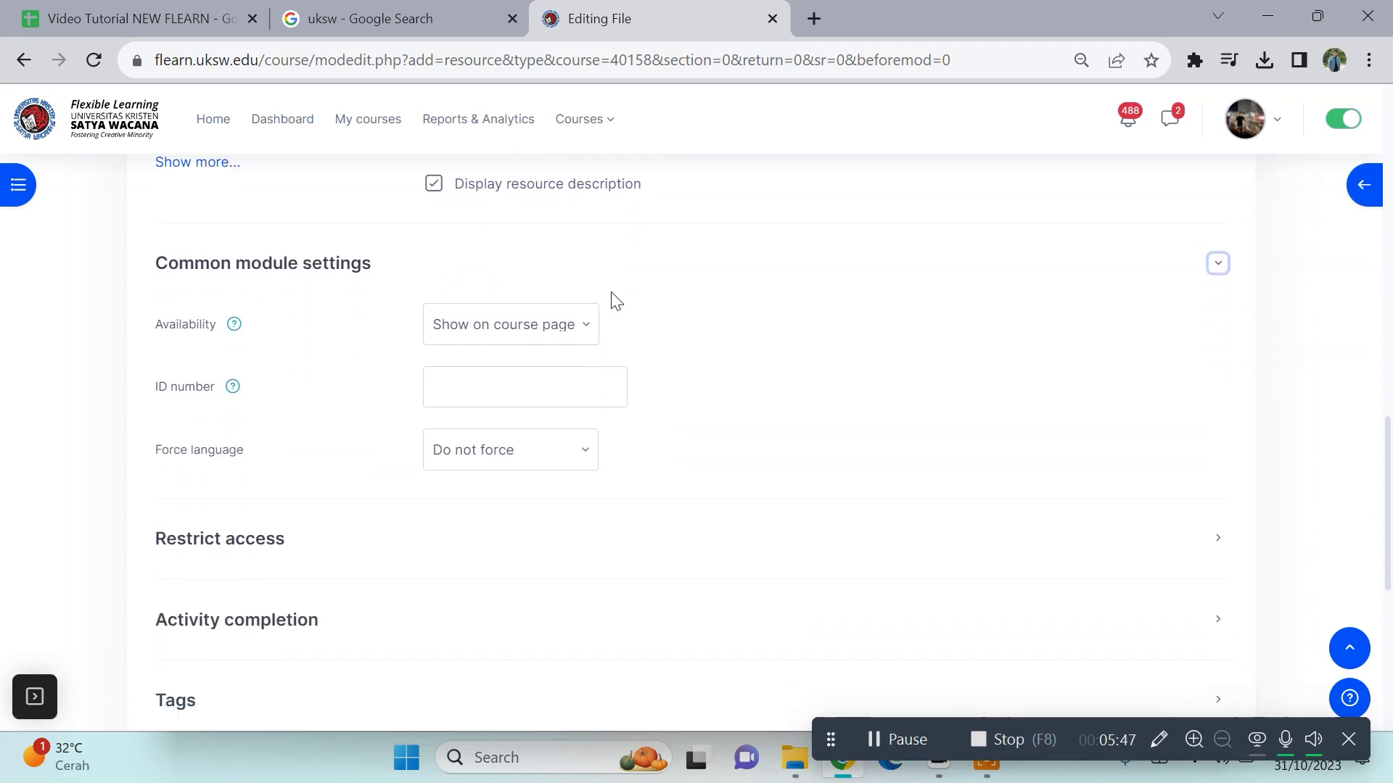
Expand the Restrict access settings and add a Date restriction for students.
left_click(691, 551)
scroll(691, 551, "down", 3)
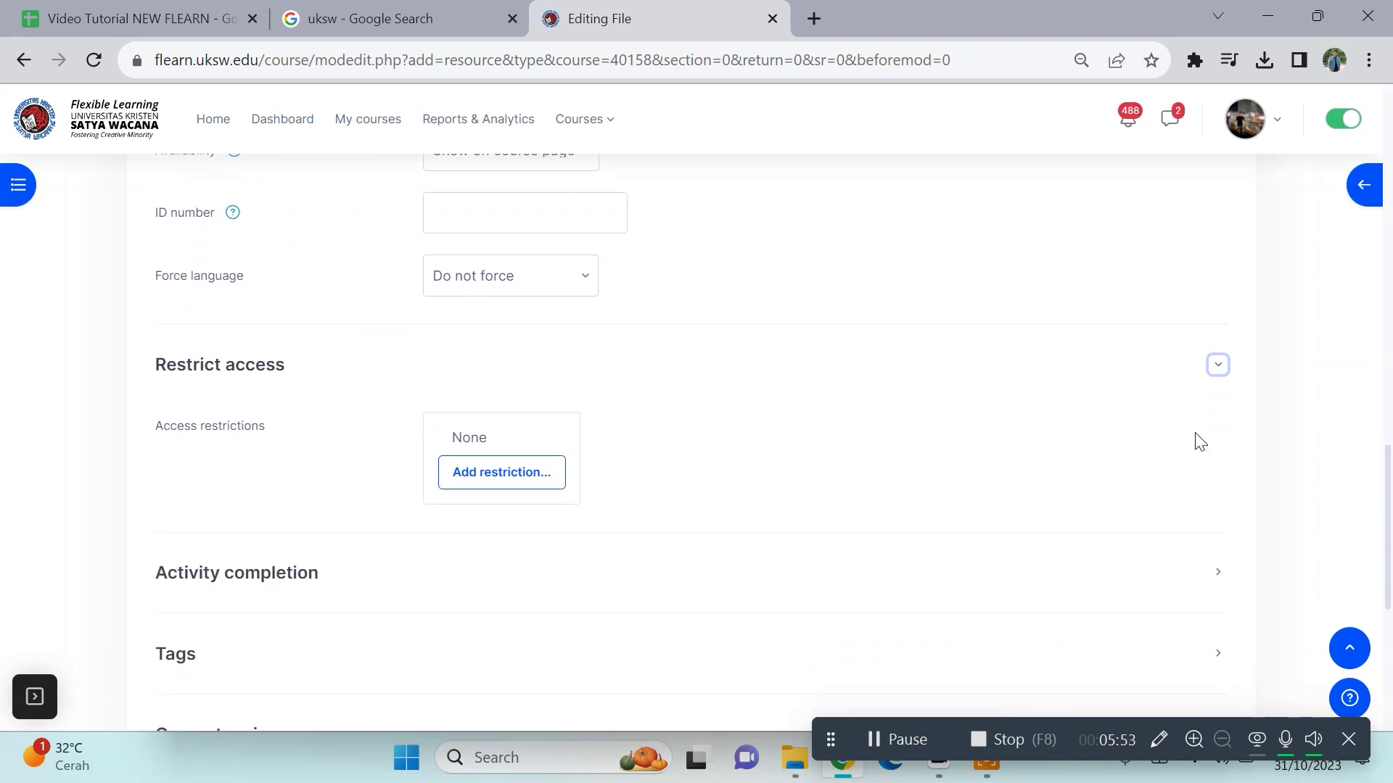
left_click(520, 478)
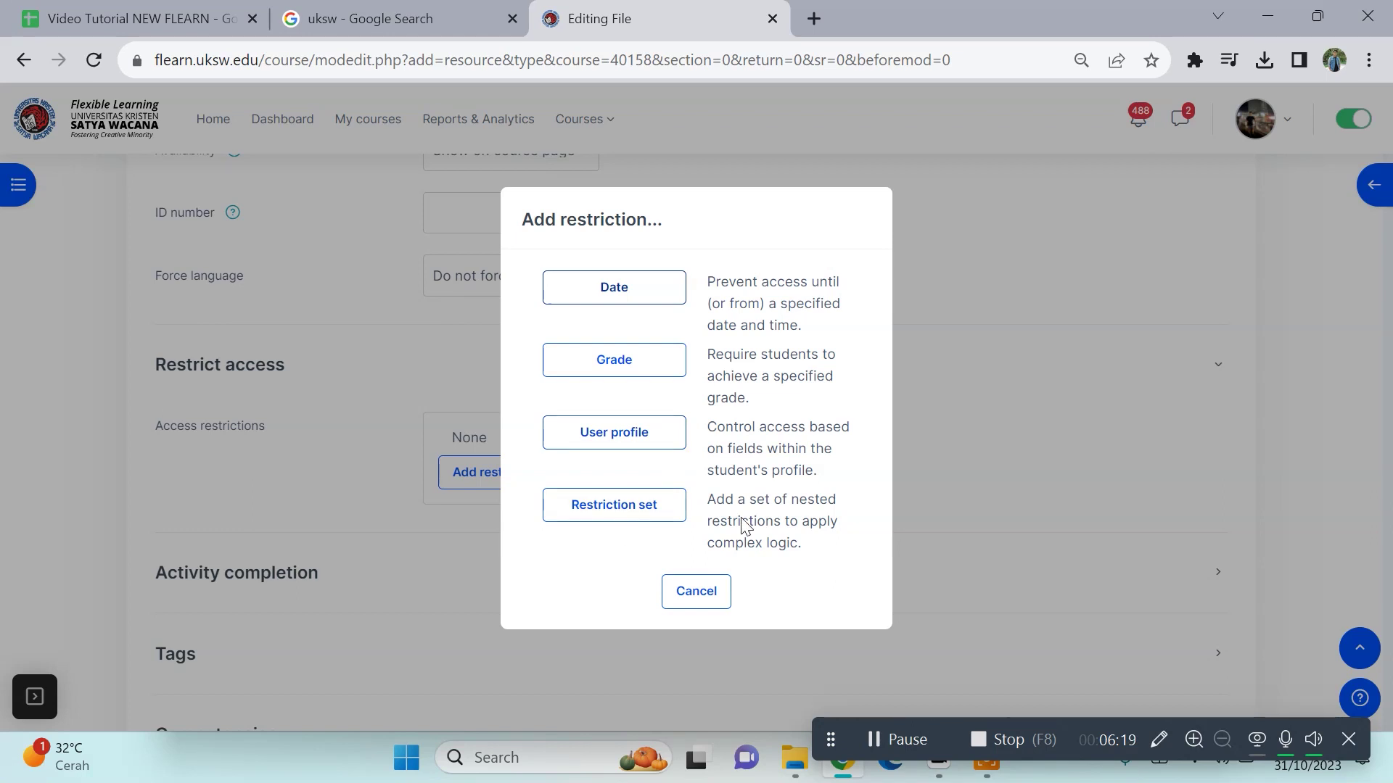
left_click(661, 298)
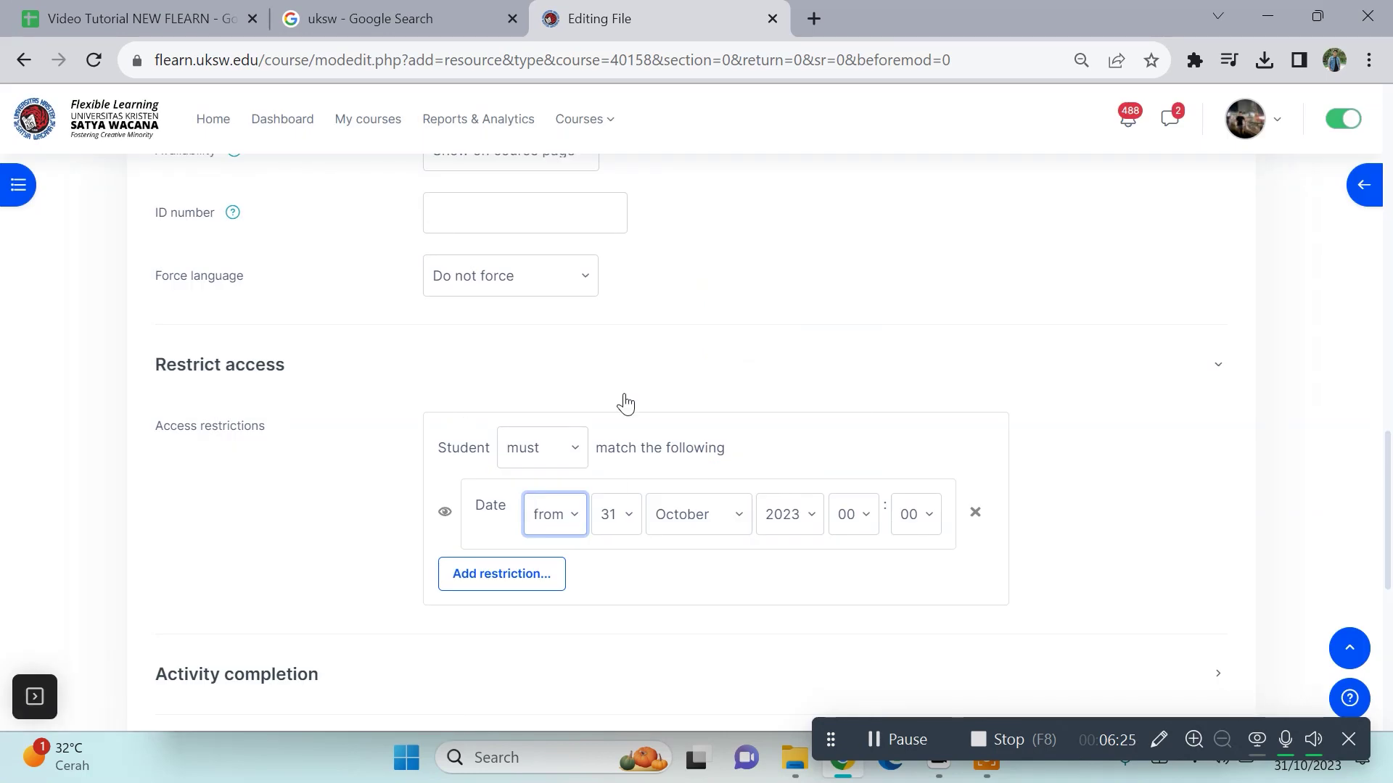
Set the start of the date restriction to day 1 of November.
left_click(637, 521)
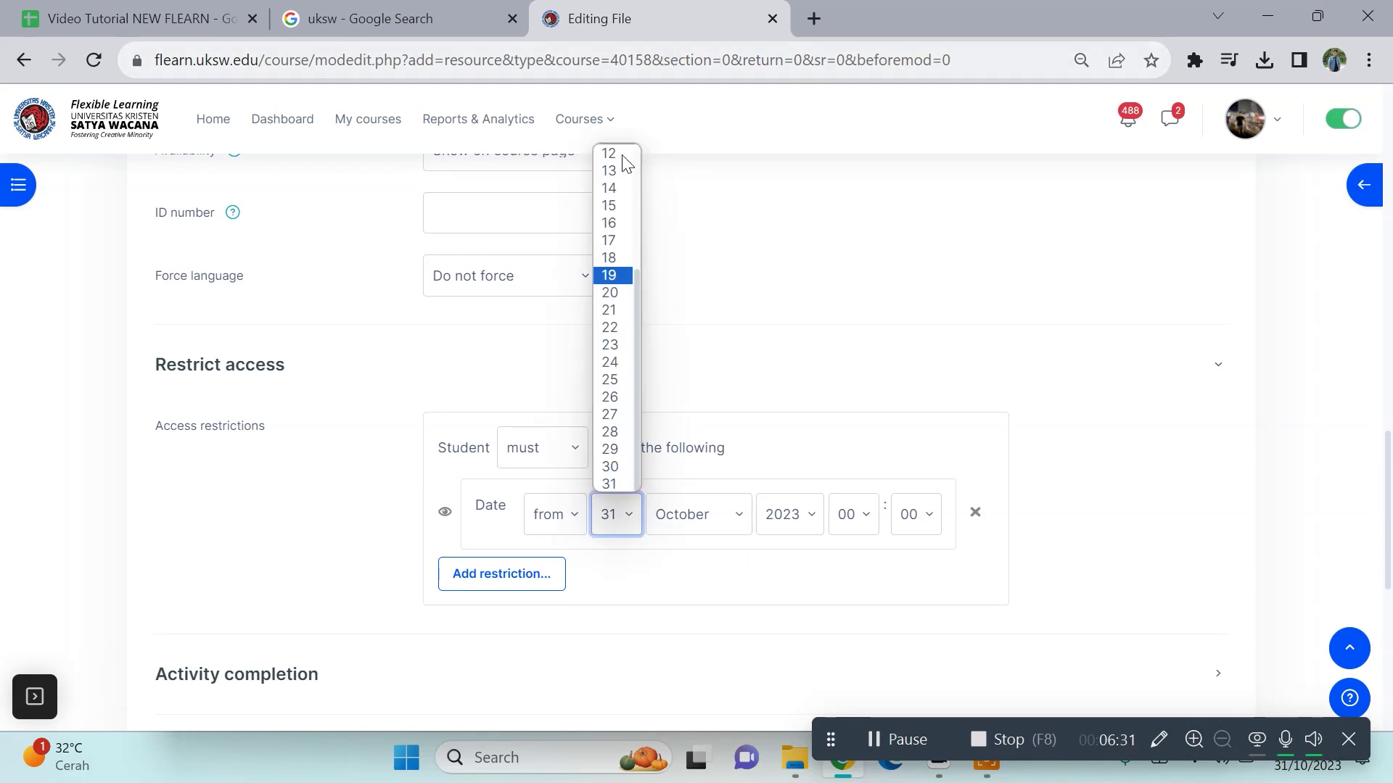
scroll(615, 187, "up", 4)
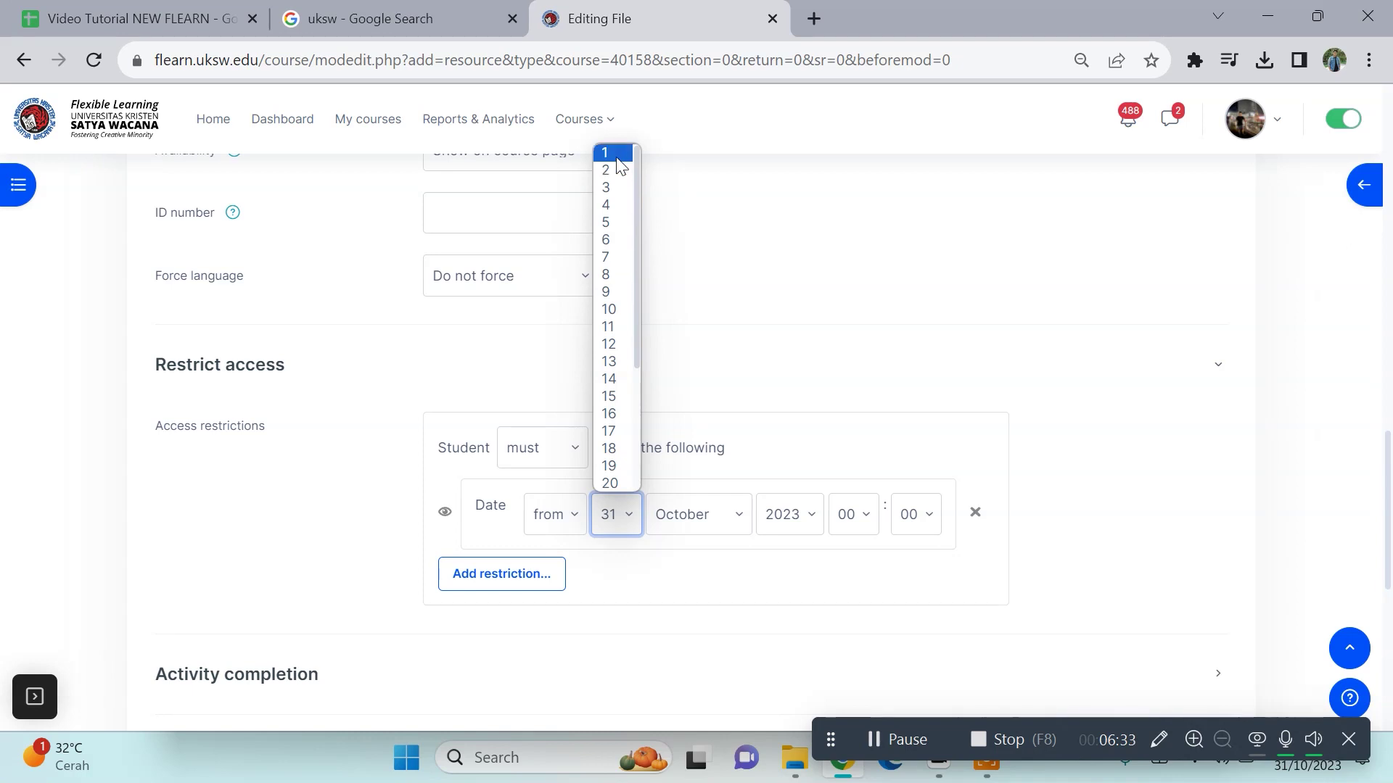
left_click(608, 153)
left_click(739, 528)
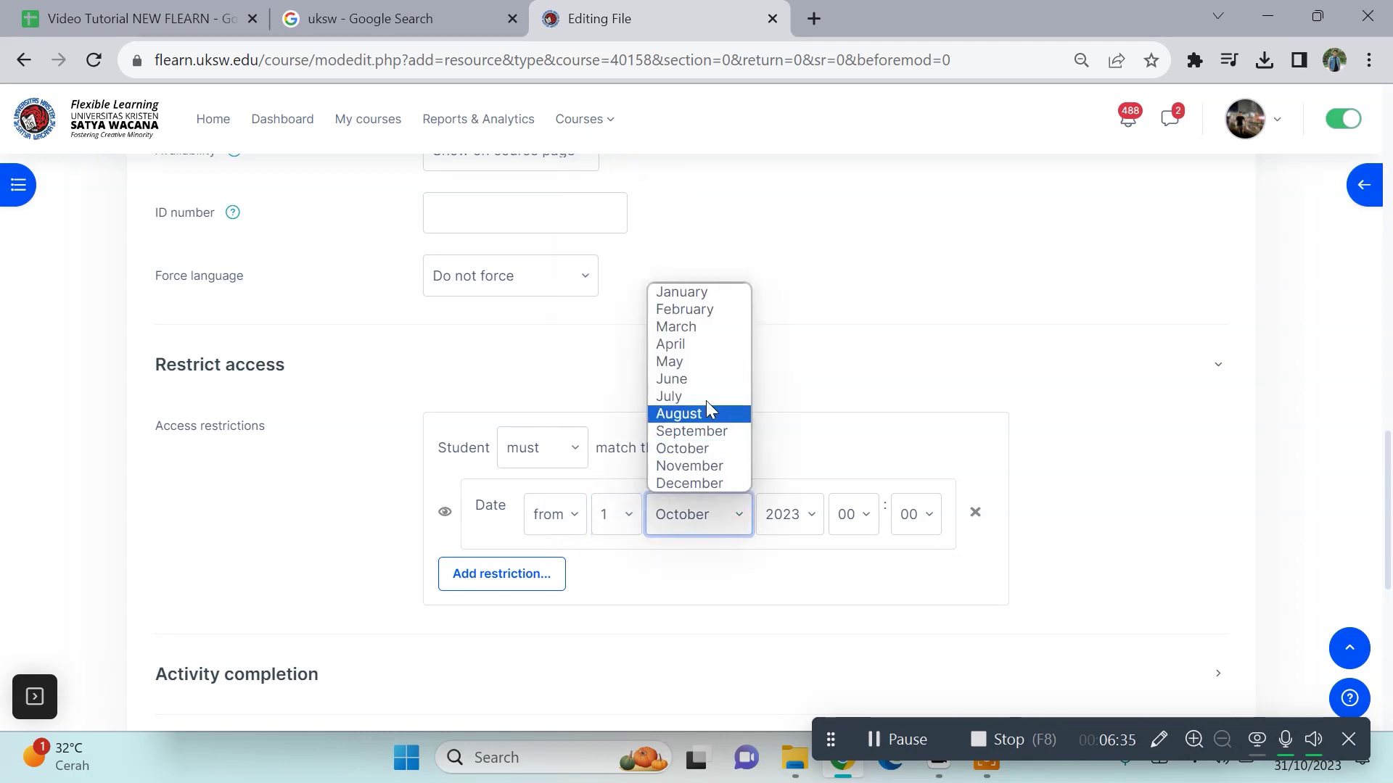
left_click(705, 467)
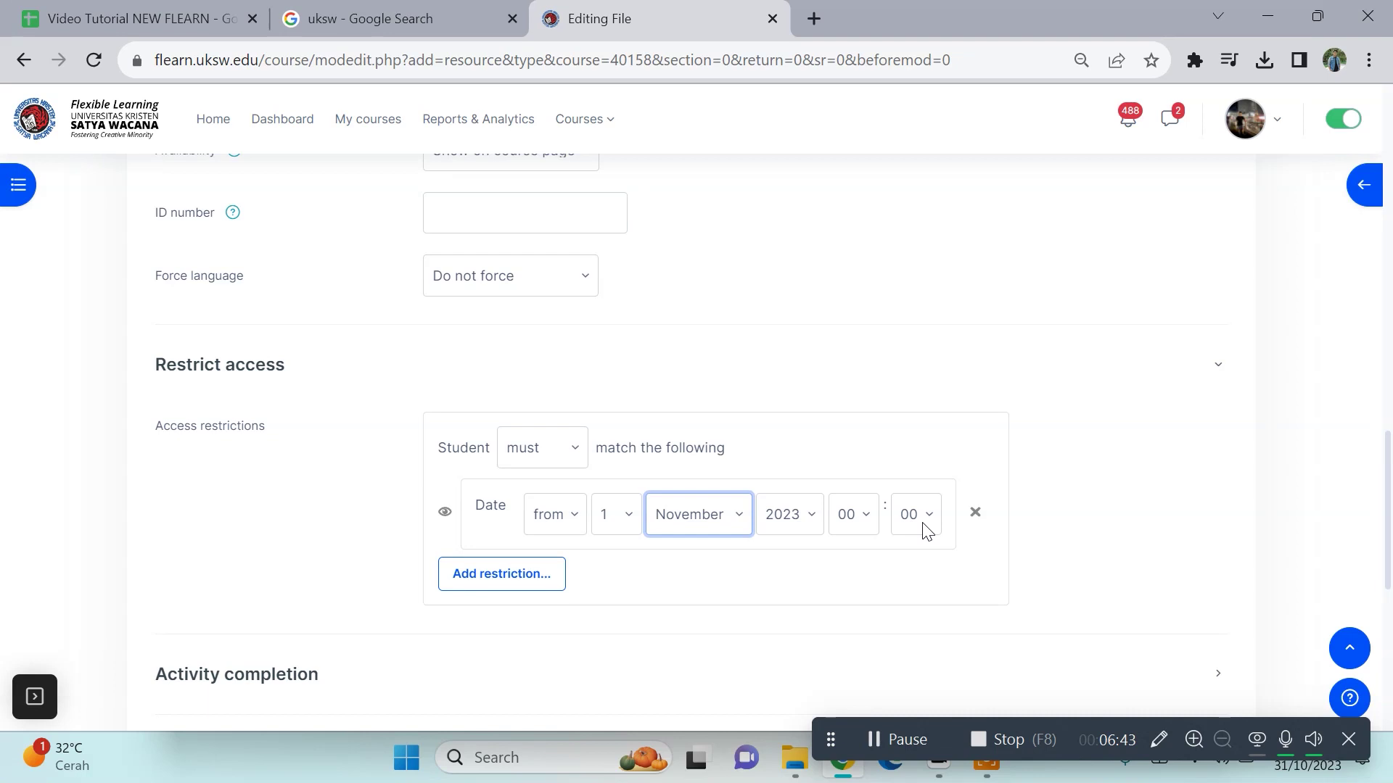
Save the File resource and display its page to check the description, image and PROPOSAL.pdf link.
scroll(915, 528, "down", 4)
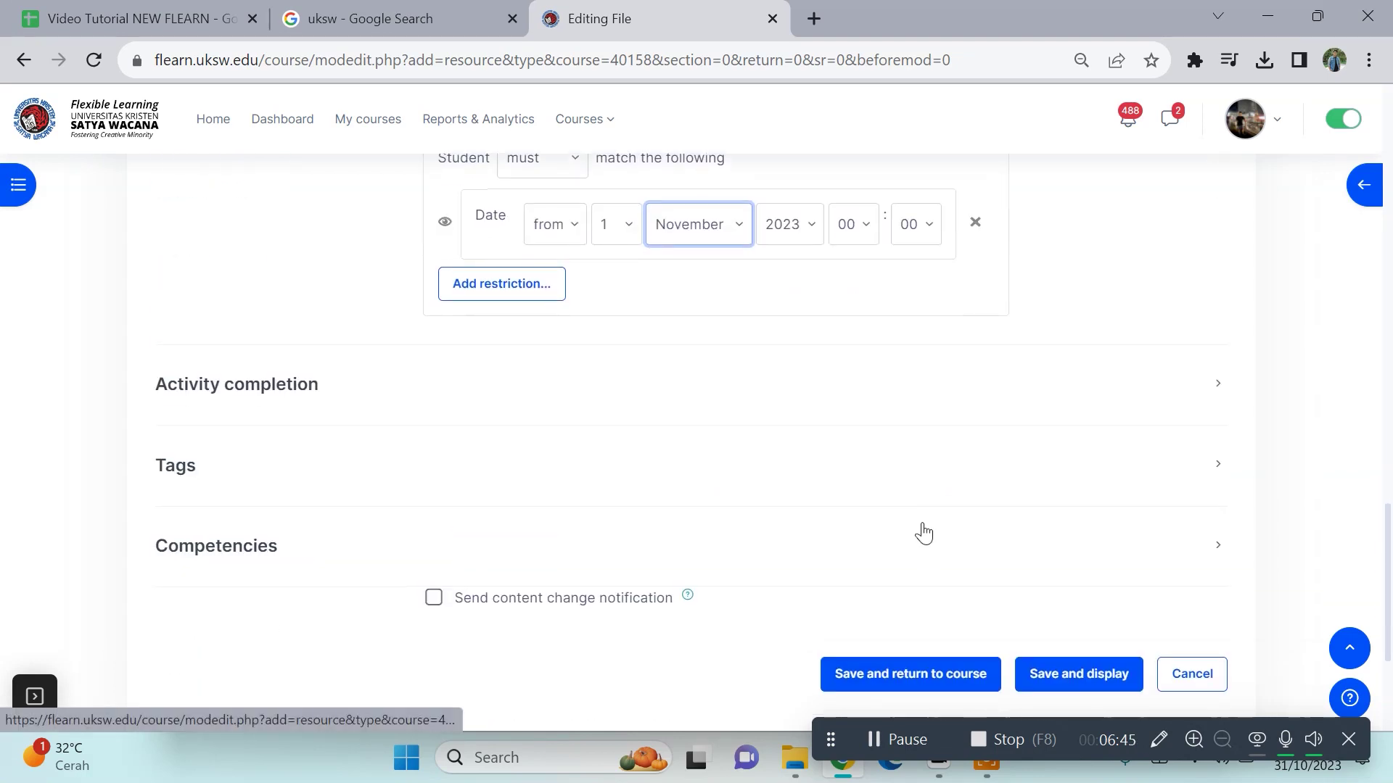
scroll(921, 532, "down", 3)
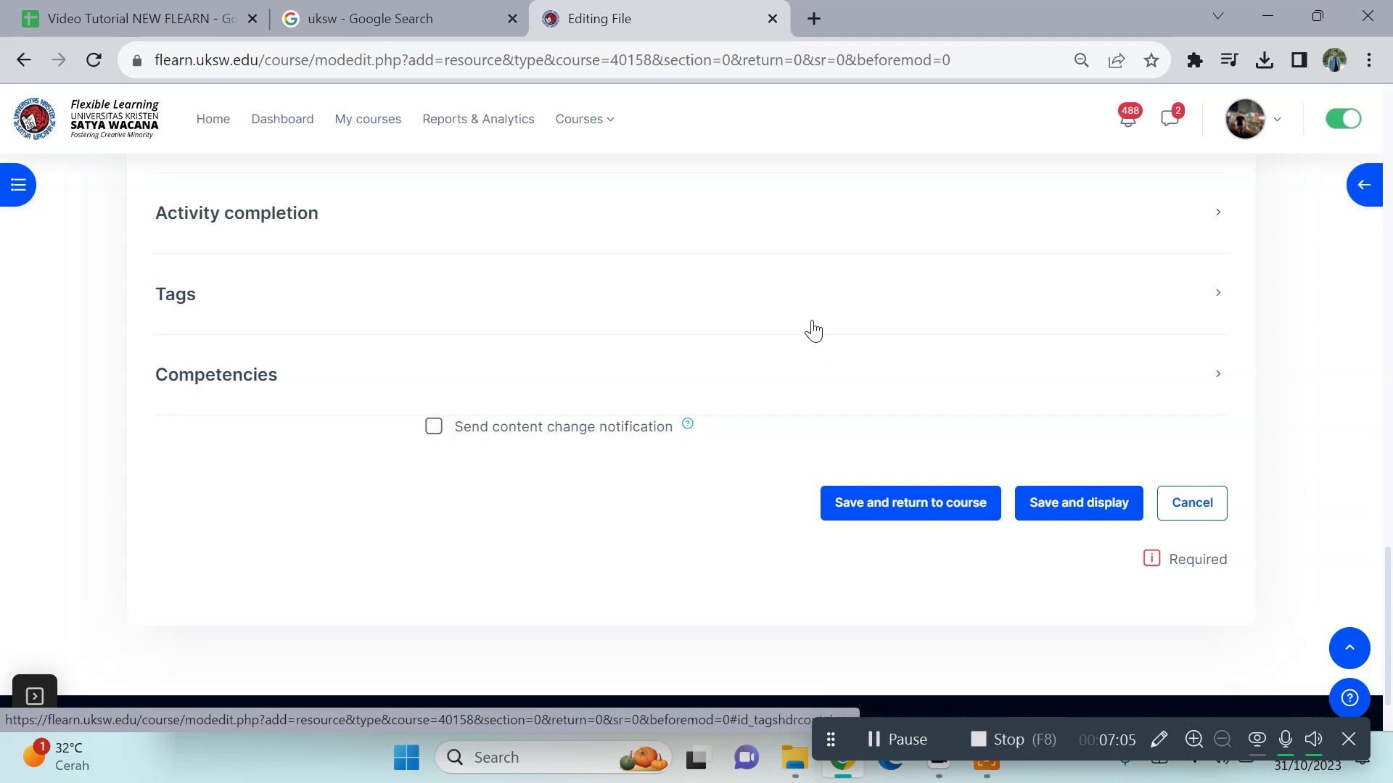
left_click(1091, 510)
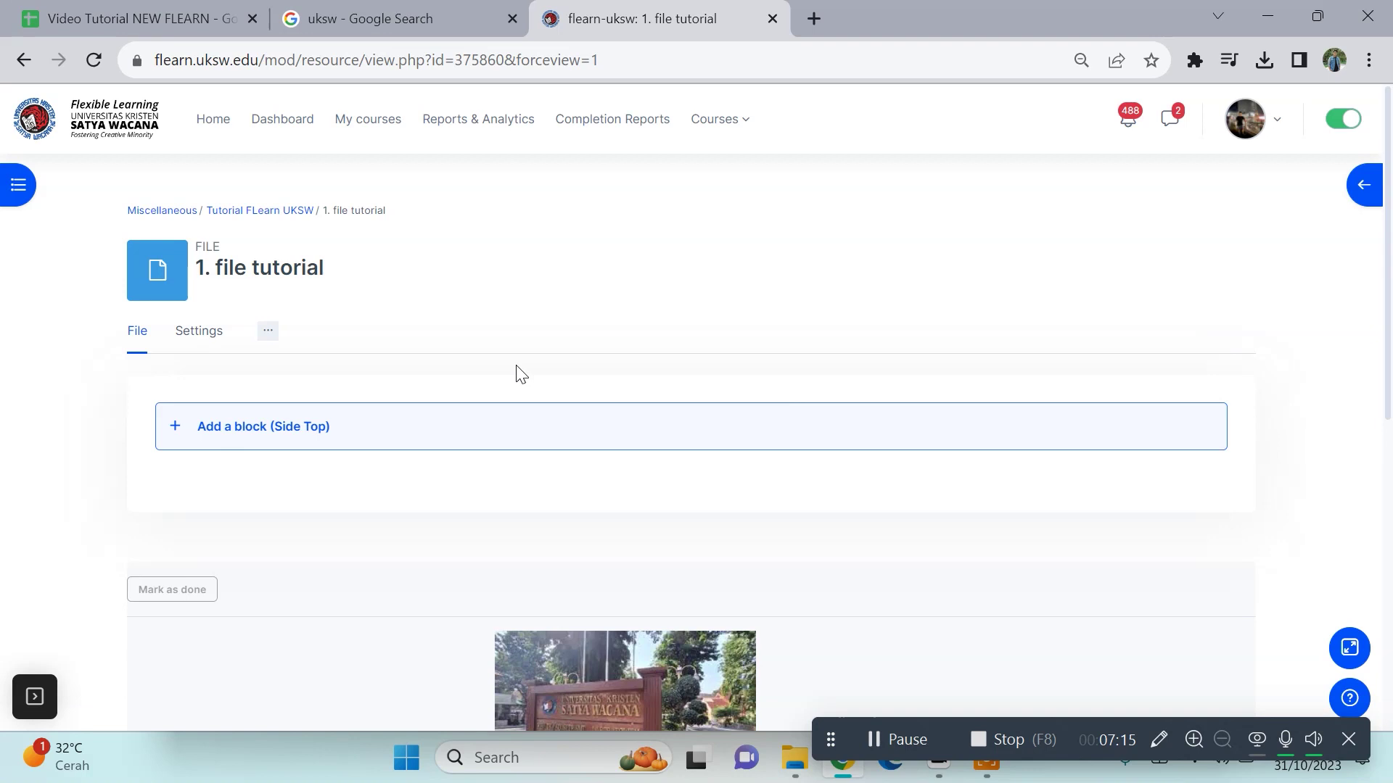
scroll(517, 367, "down", 3)
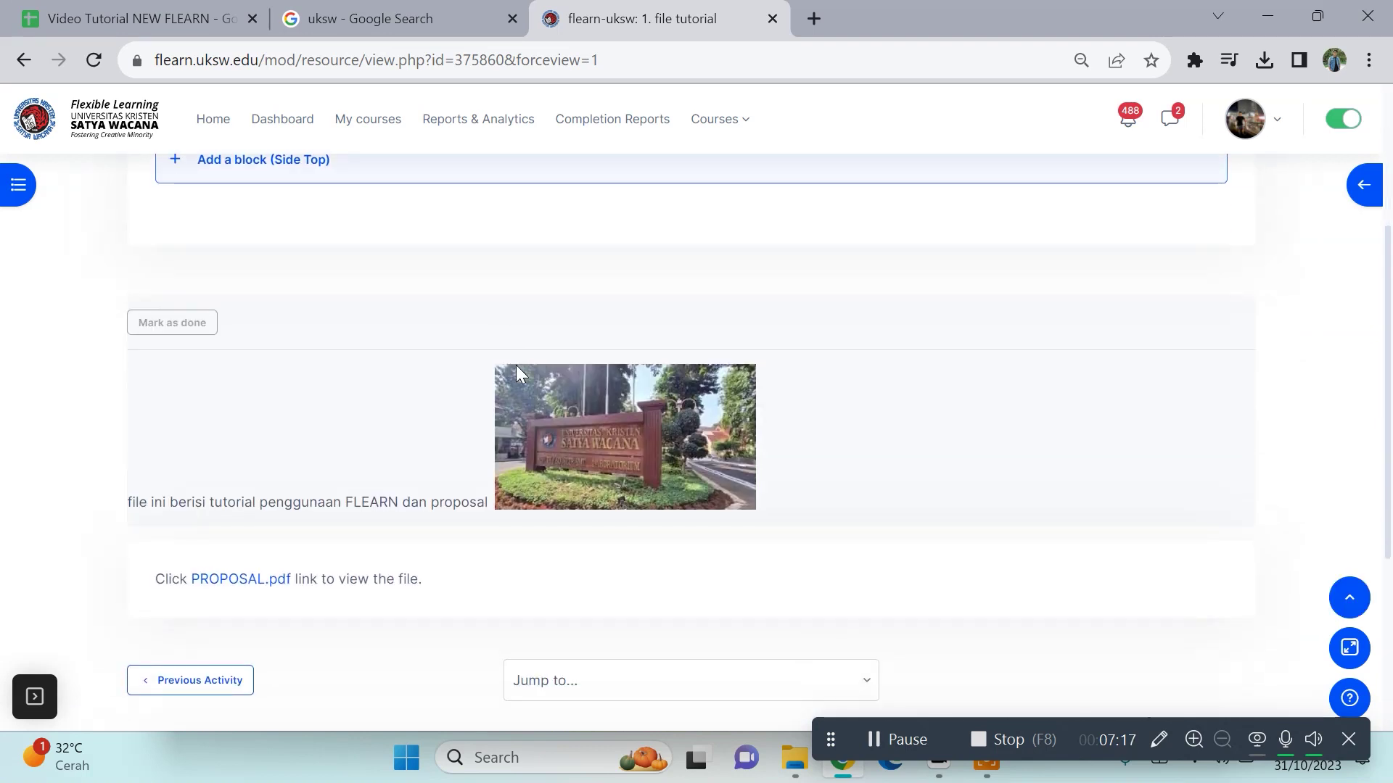
scroll(517, 370, "up", 3)
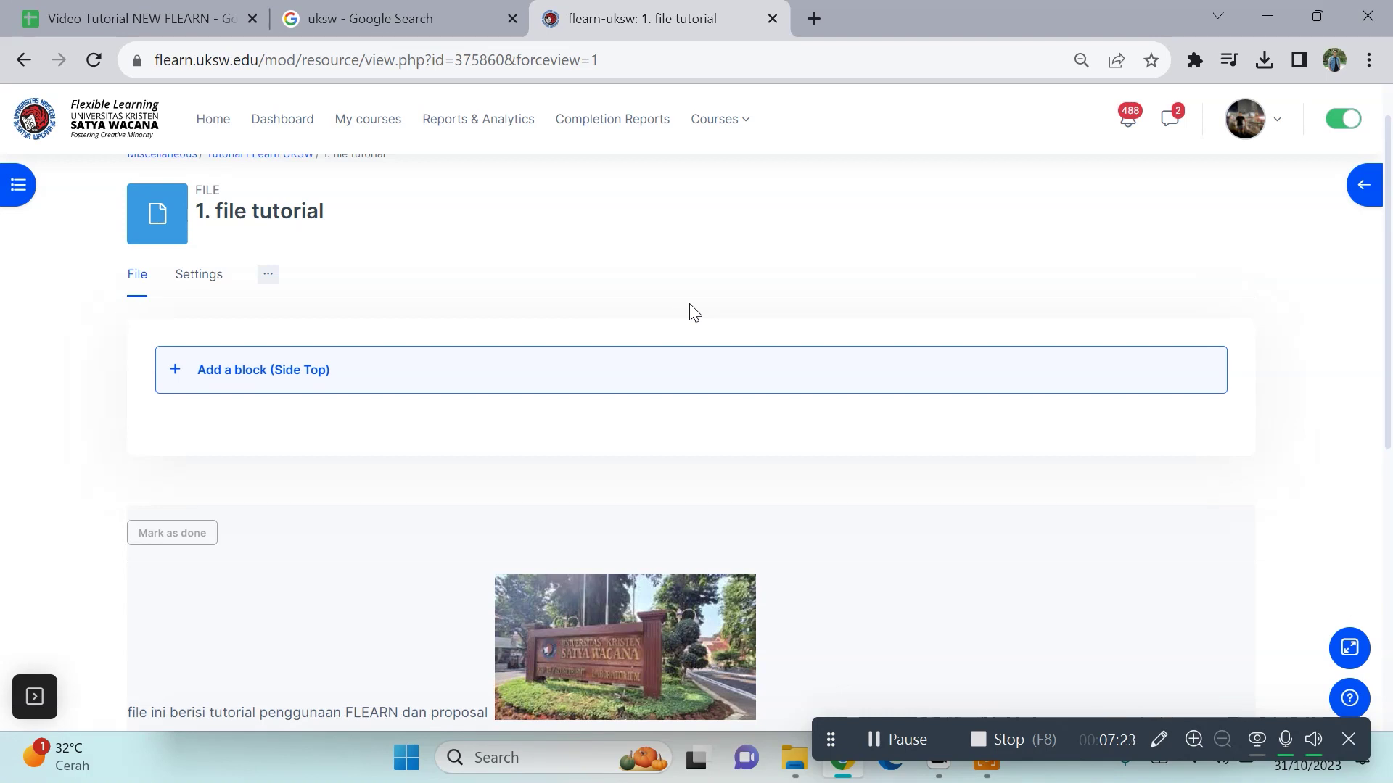
scroll(691, 306, "down", 3)
scroll(689, 303, "up", 2)
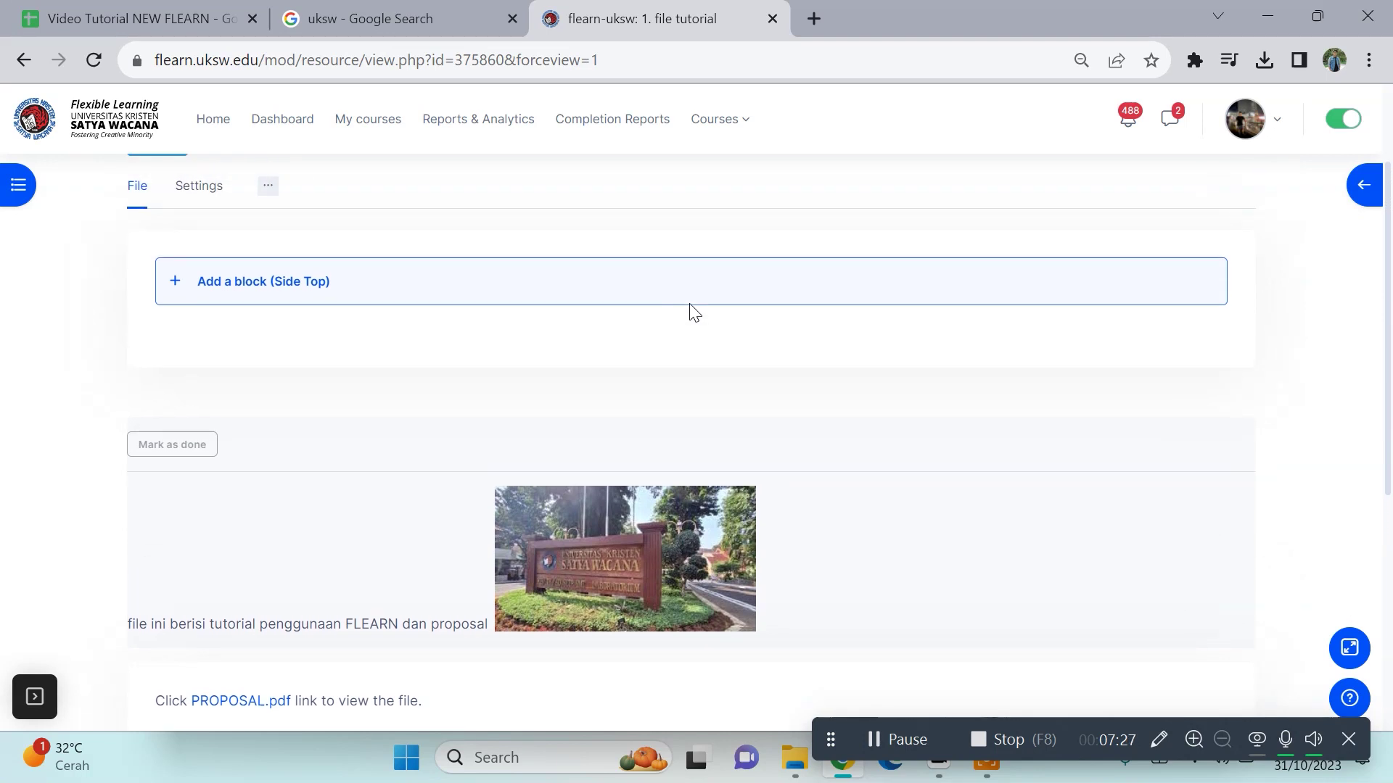
scroll(690, 310, "down", 1)
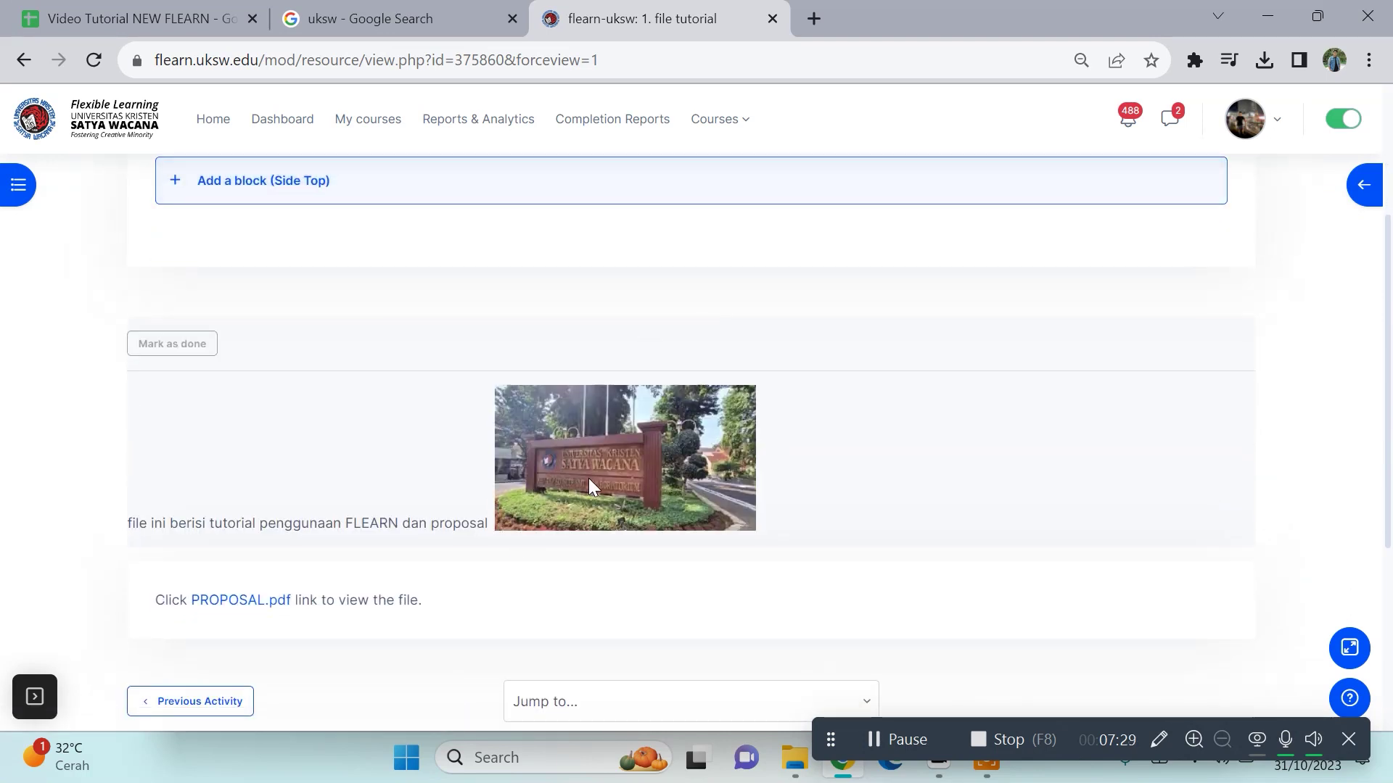